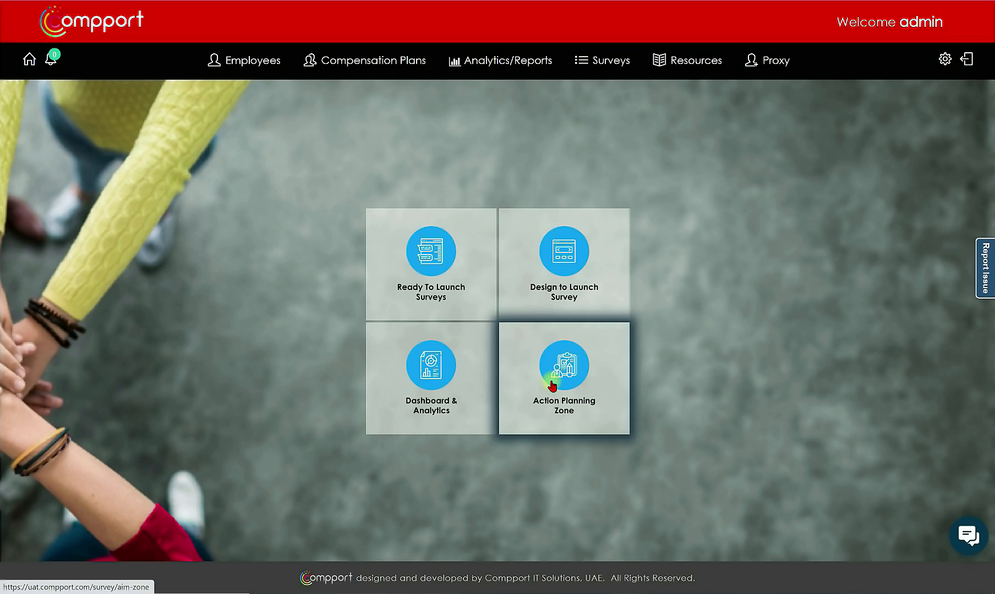
Open the Ready To Launch Surveys collection and review the surveys under Employee Life Cycle, Employee Insights and Know Your Employees.
click(445, 275)
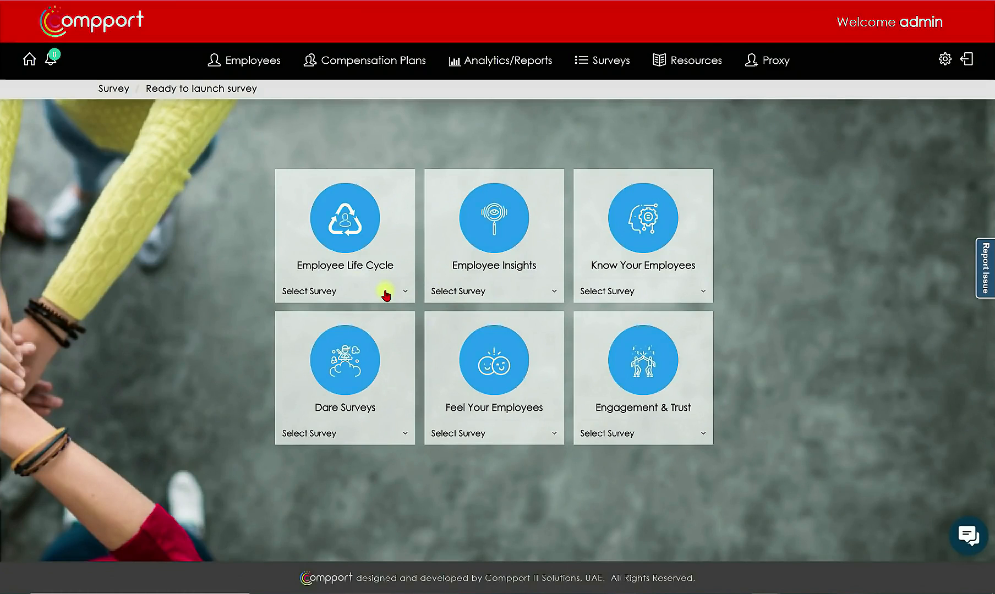
click(385, 293)
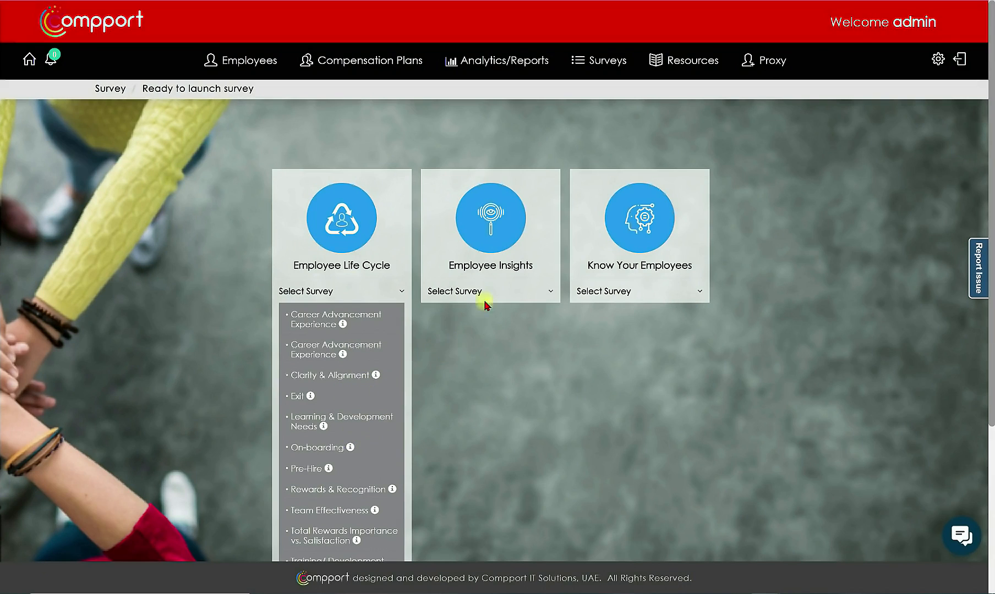
click(401, 292)
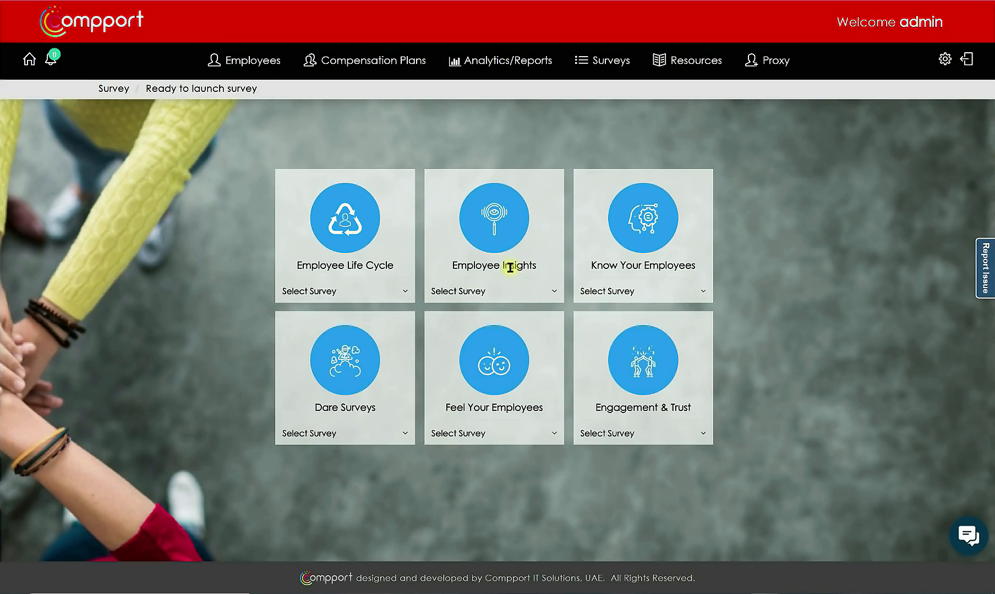
click(527, 290)
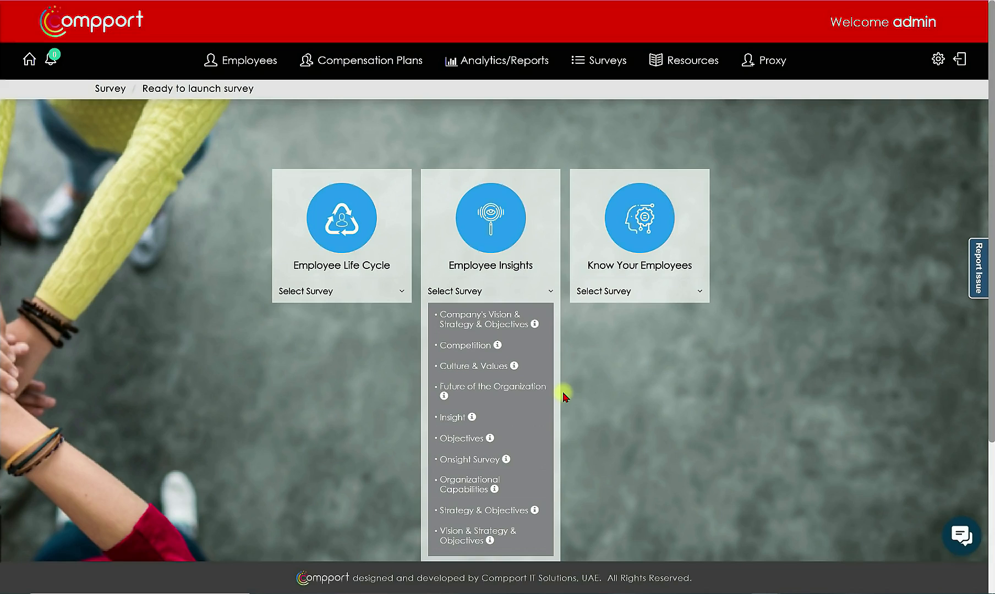
click(649, 296)
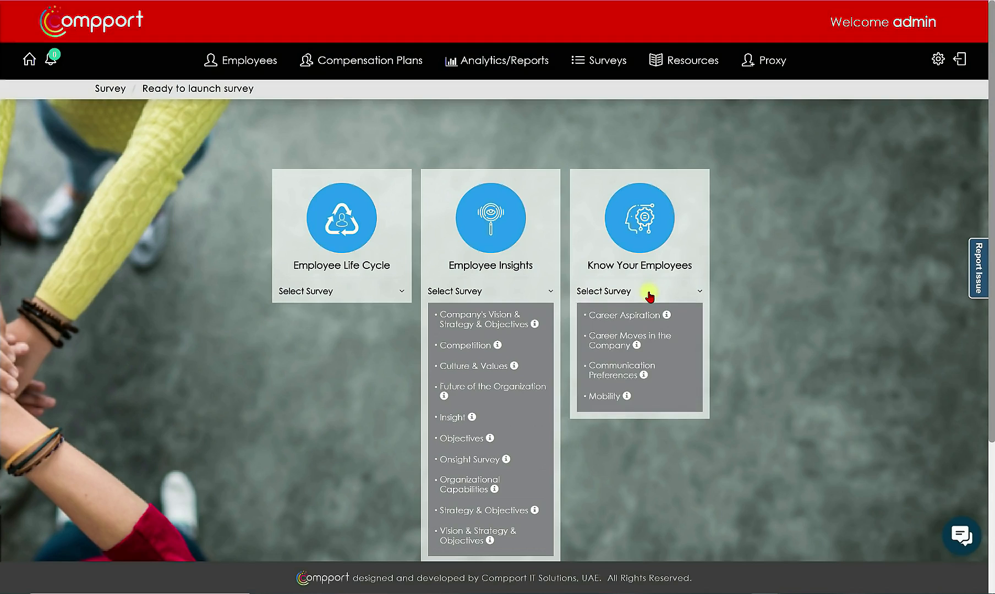
click(649, 292)
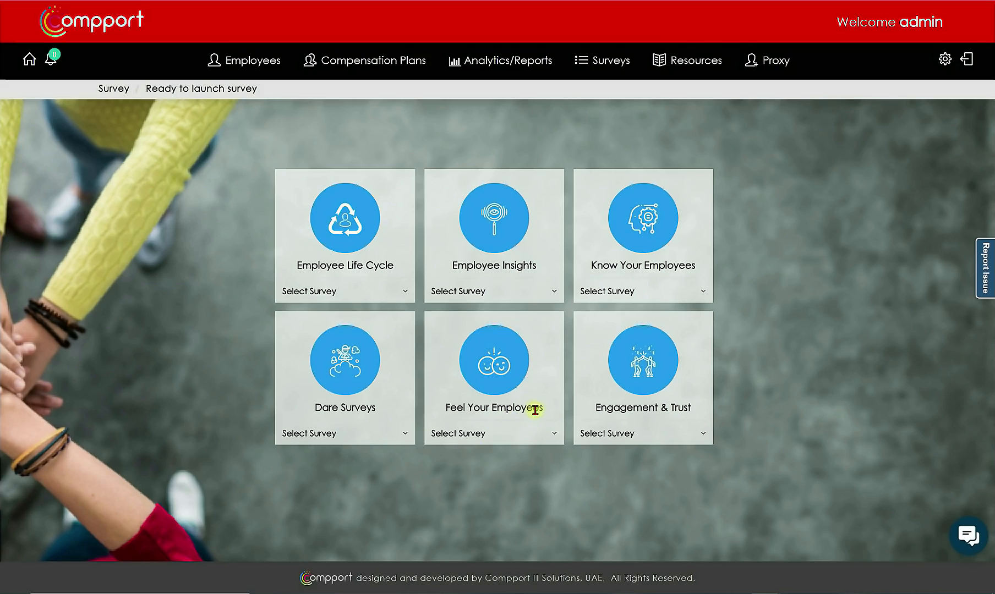
Review the ready-made surveys offered under the Feel Your Employees and Engagement & Trust categories.
click(522, 433)
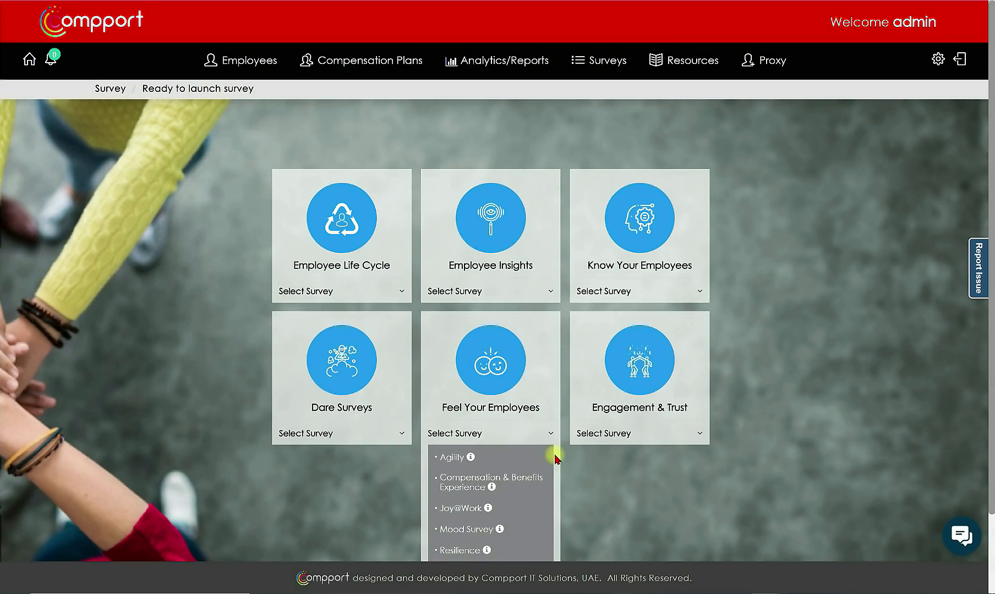
scroll(523, 486, down, 1)
scroll(522, 486, down, 1)
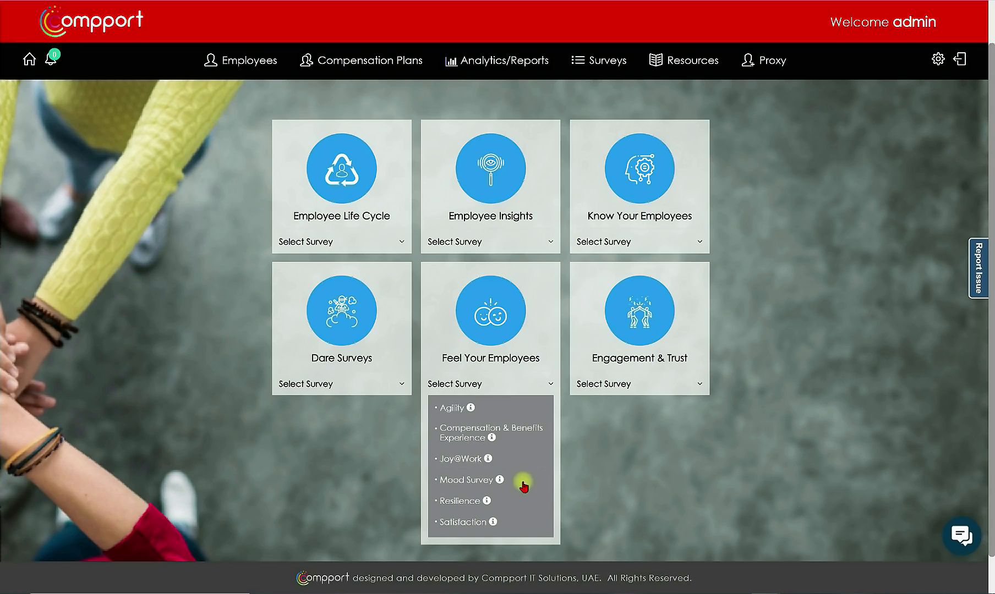
click(515, 382)
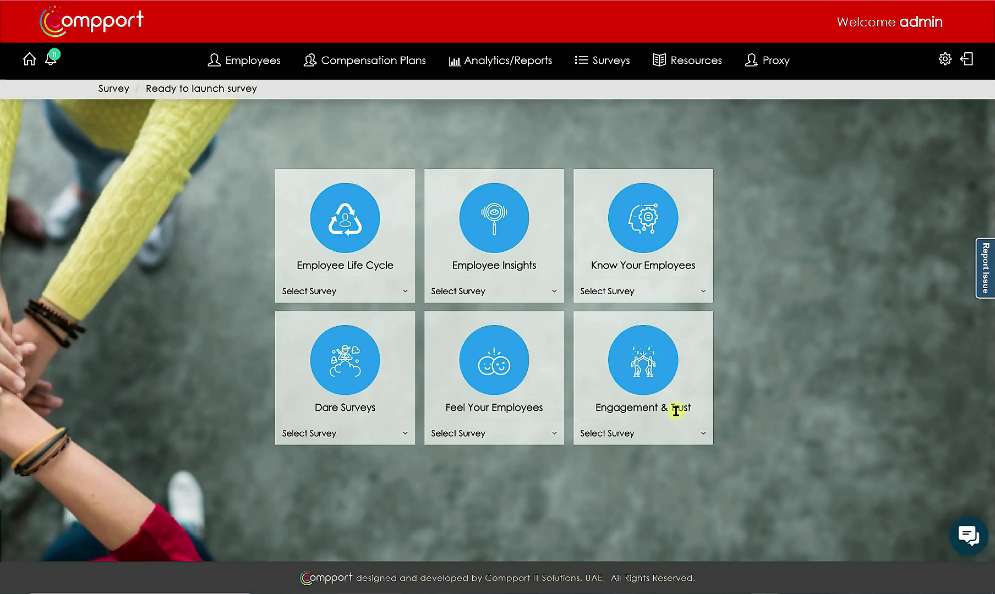
click(668, 436)
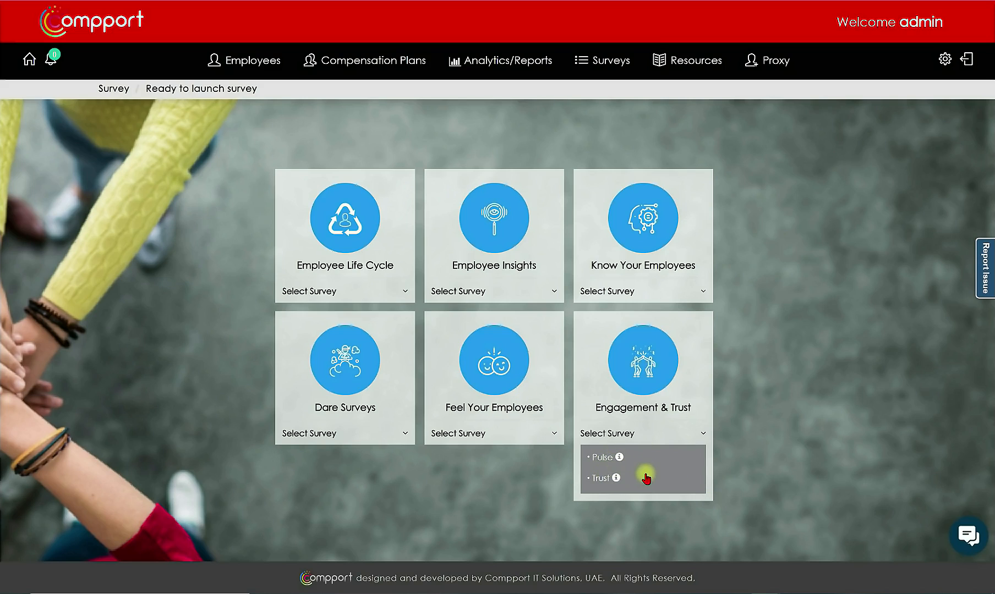
click(652, 437)
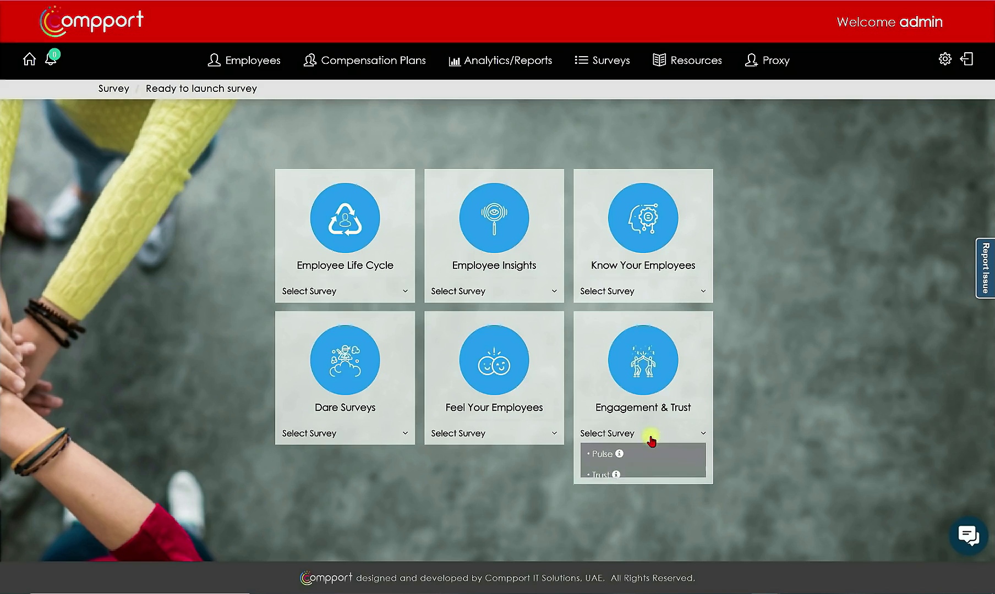
click(386, 292)
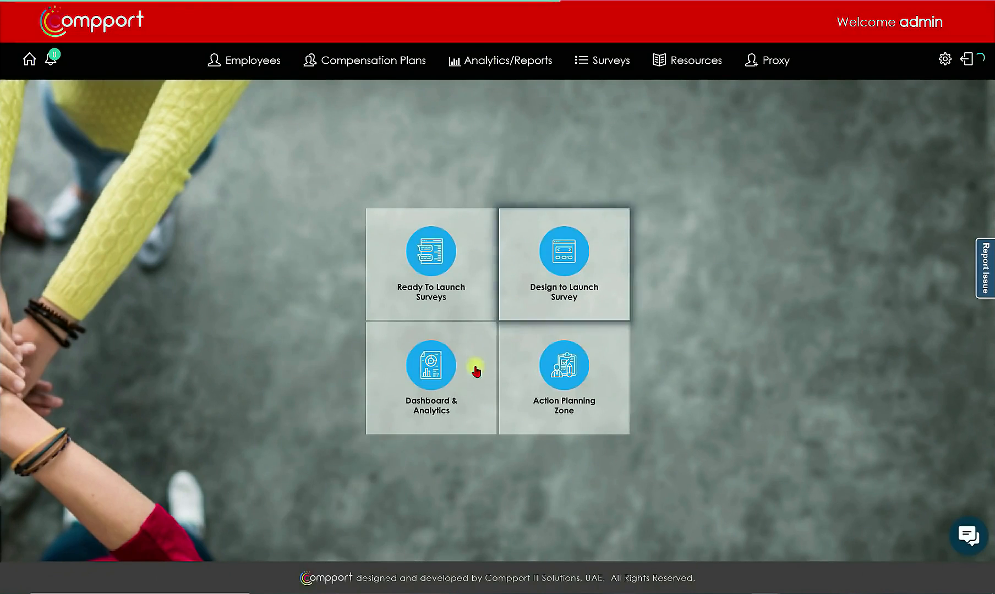
Open the Rewards & Recognition draft from the survey dashboard and review its name and the available survey categories.
click(447, 387)
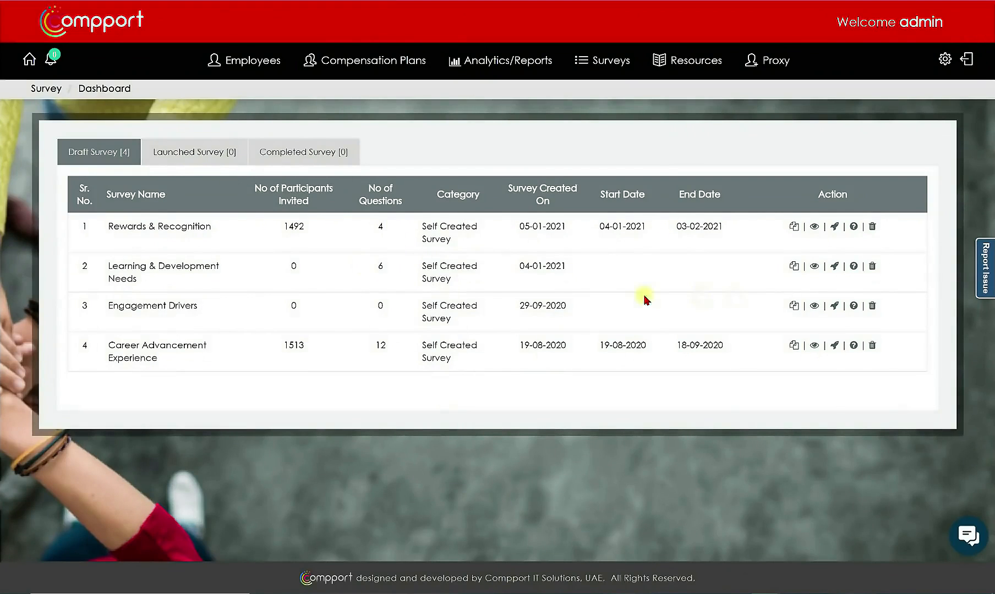
click(813, 228)
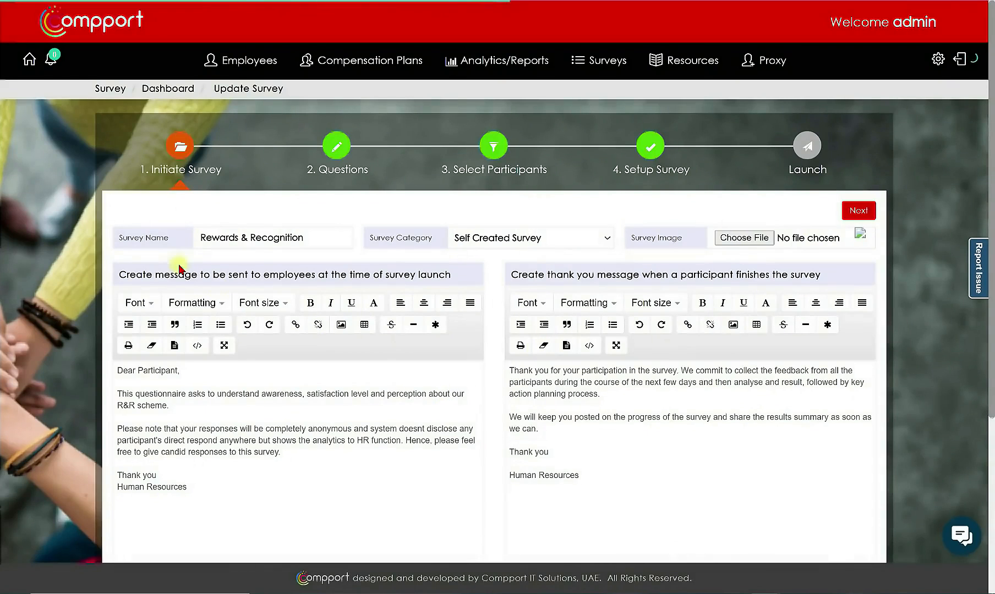
drag(202, 240, 280, 238)
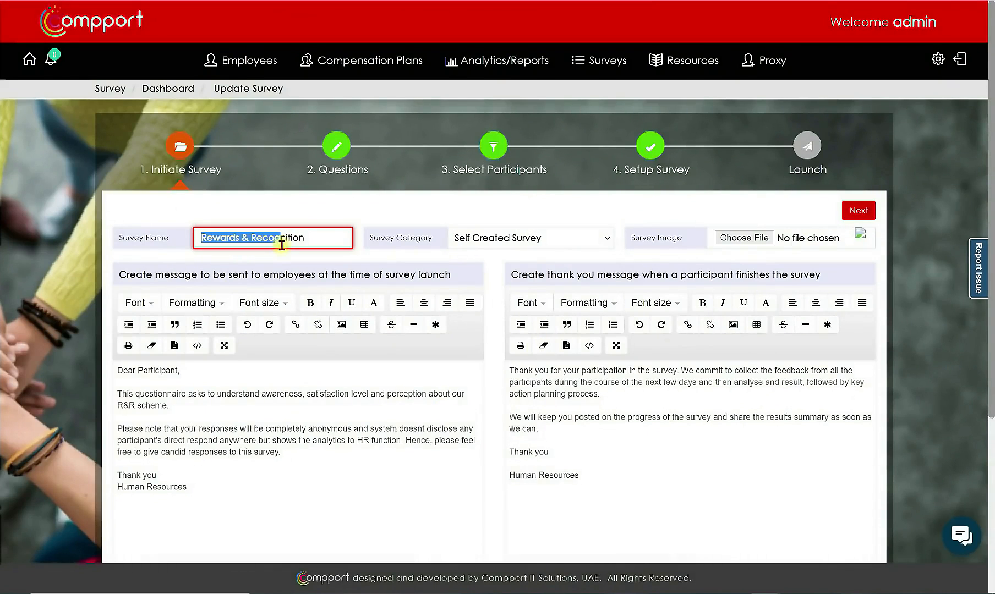
click(461, 244)
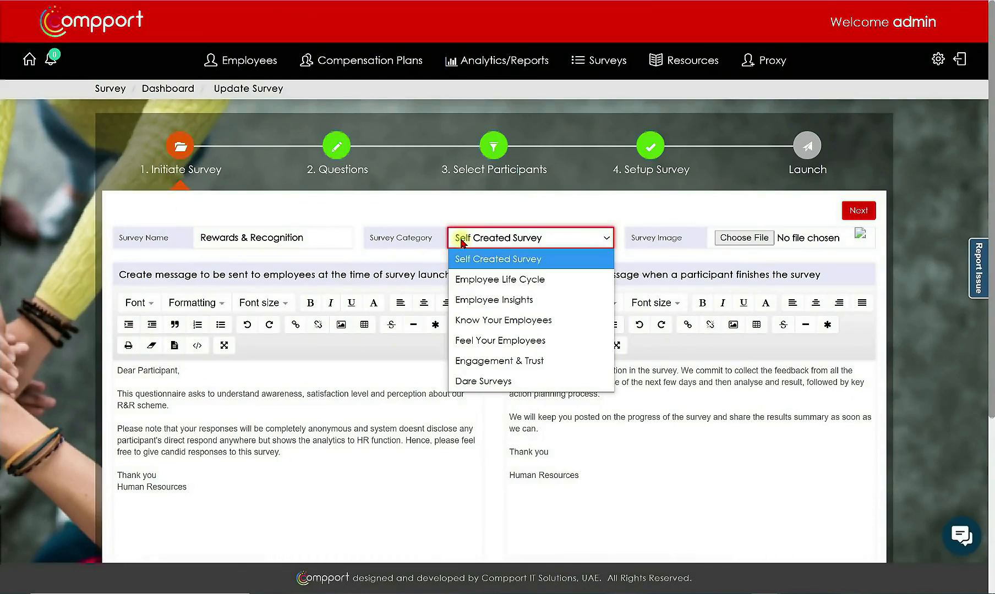
click(627, 258)
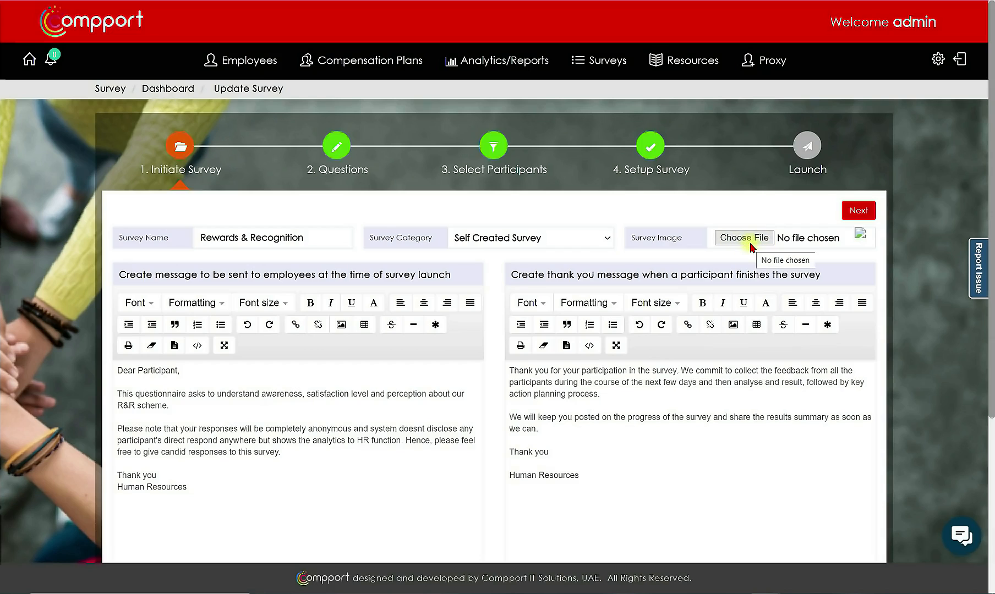
Review the survey's launch message and thank-you message, and save this stage to continue to Questions.
drag(121, 371, 225, 483)
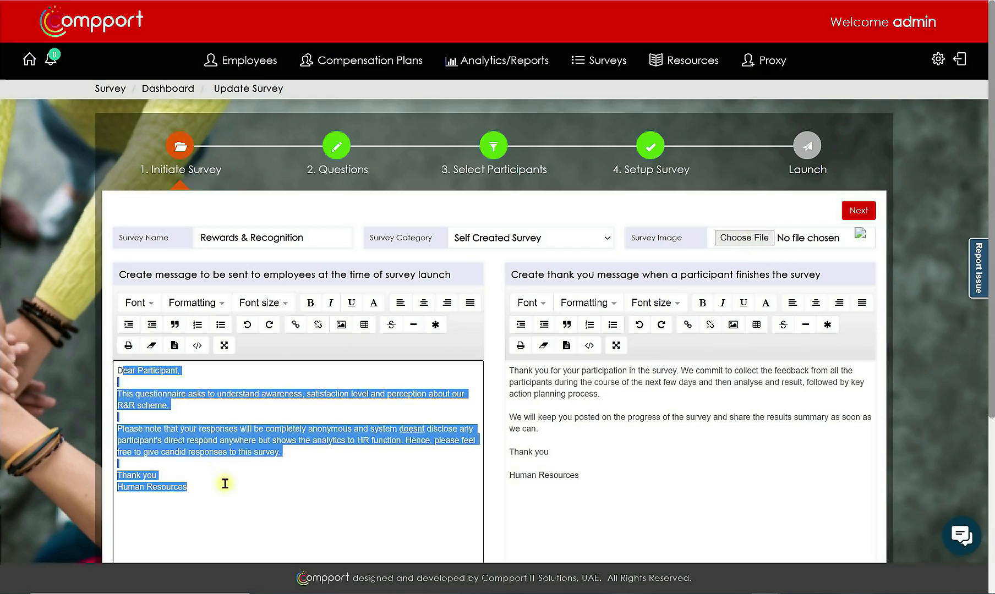
click(173, 412)
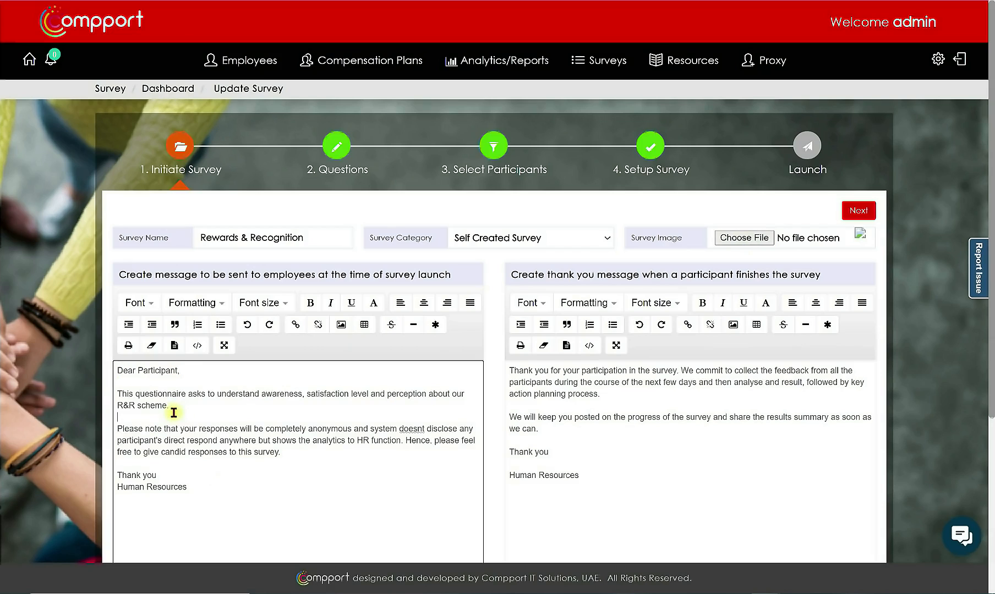
drag(122, 371, 173, 440)
drag(535, 370, 636, 471)
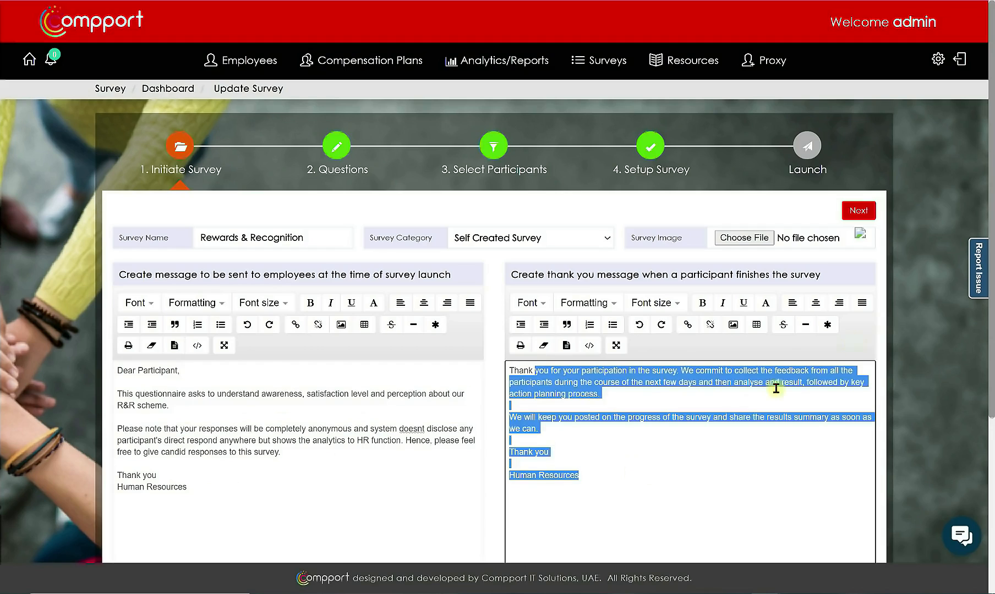
click(859, 214)
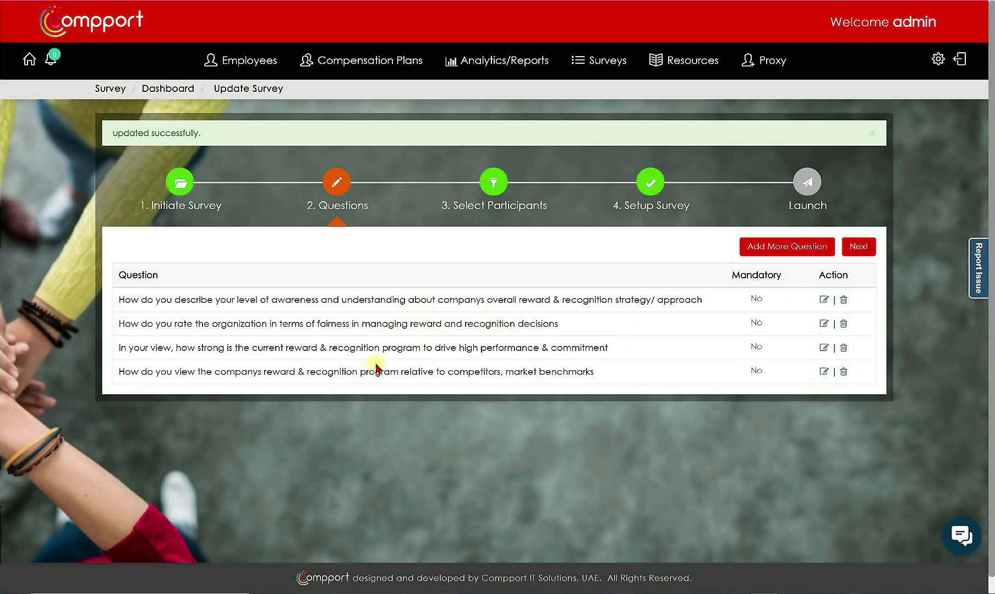
Continue to participant selection, check the Cutoff Date field, and save the existing participant filters.
click(857, 249)
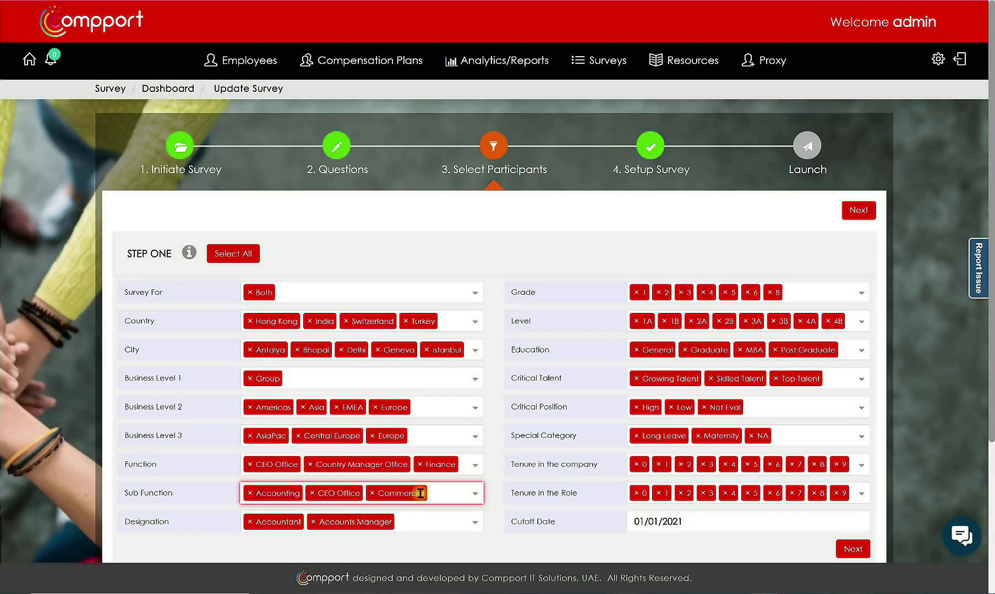
click(658, 521)
drag(673, 520, 679, 521)
click(689, 522)
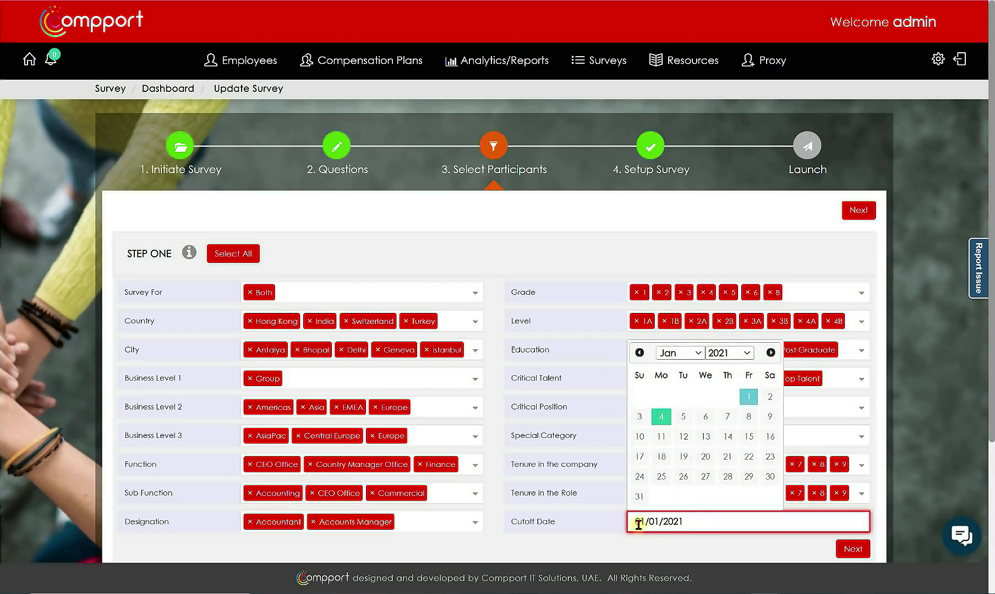
click(853, 549)
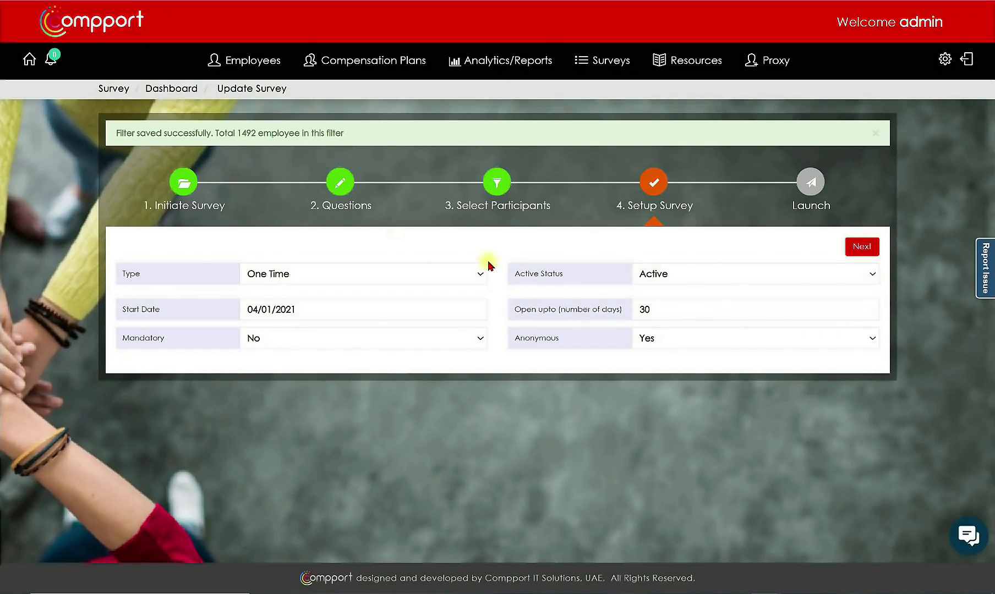
Check the filtered employee count and the survey type options, and keep the Active Status set to Active.
drag(240, 131, 255, 132)
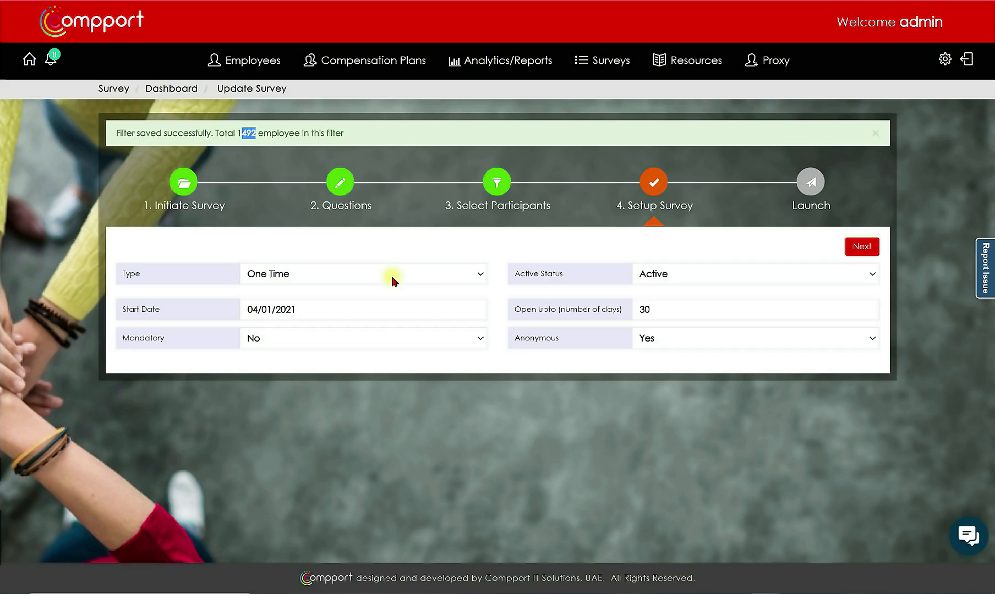
click(331, 278)
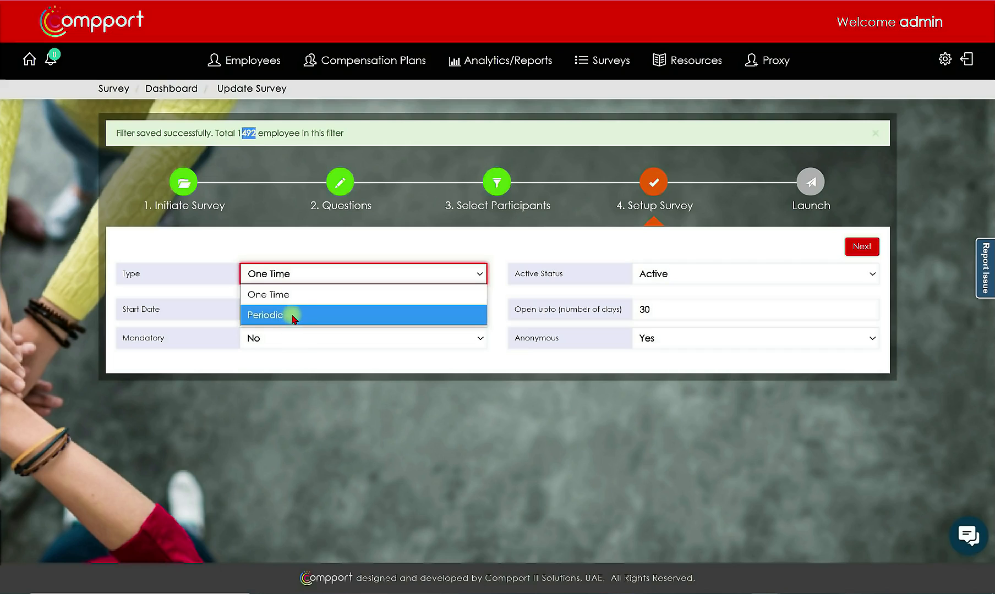
click(503, 302)
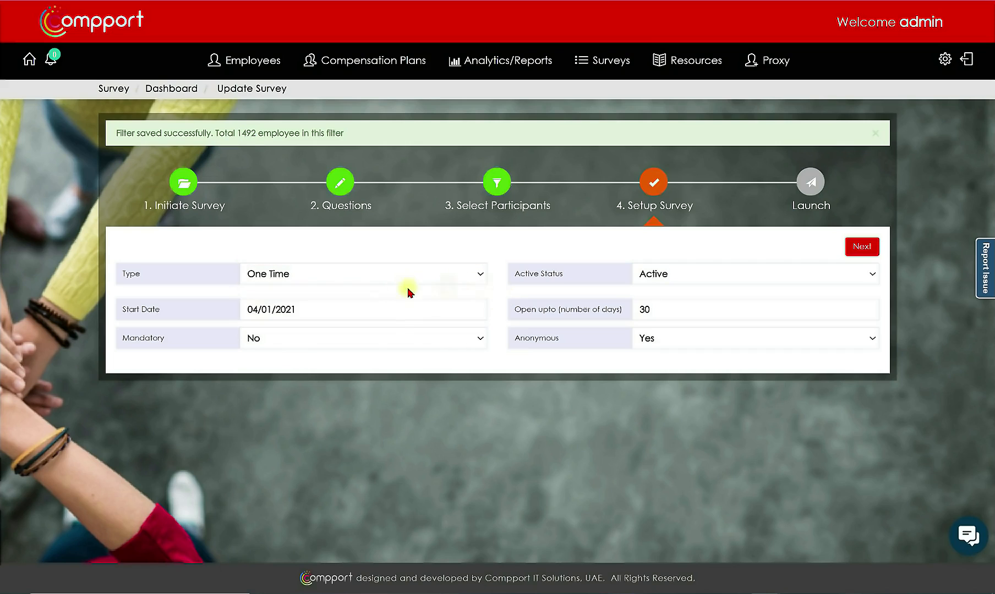
click(694, 279)
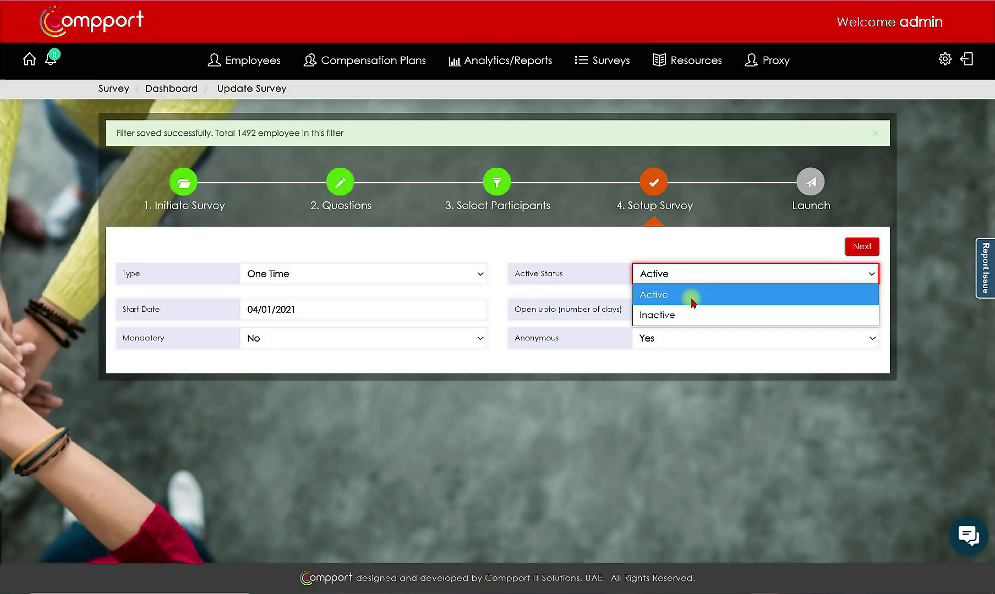
click(692, 300)
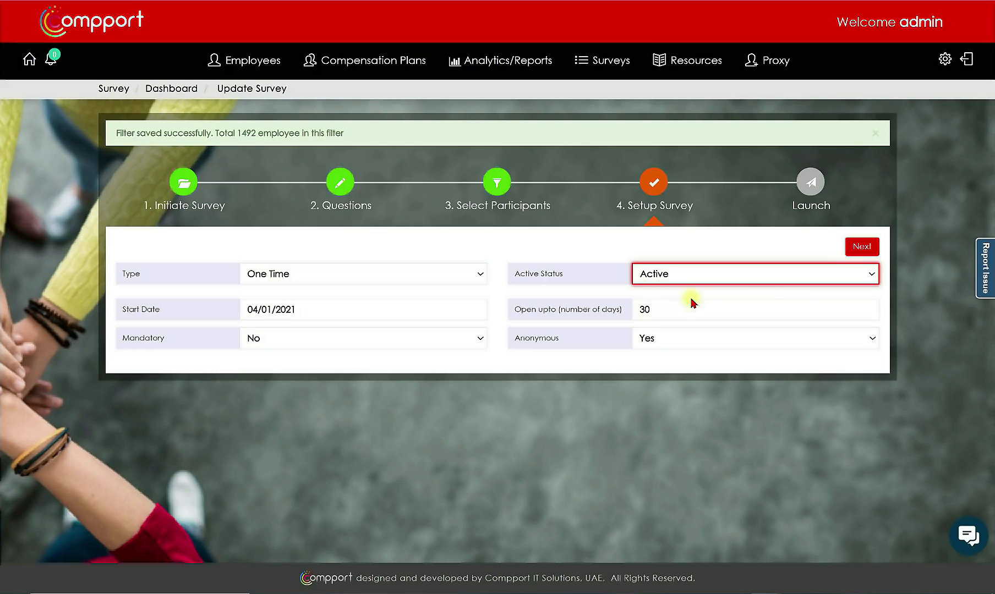
Examine the Start Date calendar, the number of days the survey stays open, and the Mandatory setting.
click(311, 311)
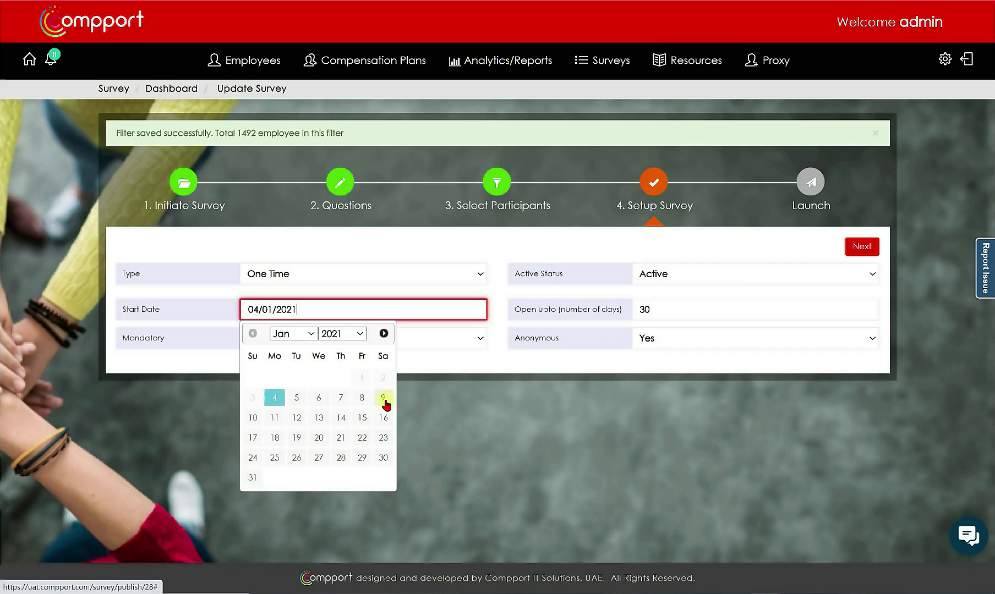
click(546, 395)
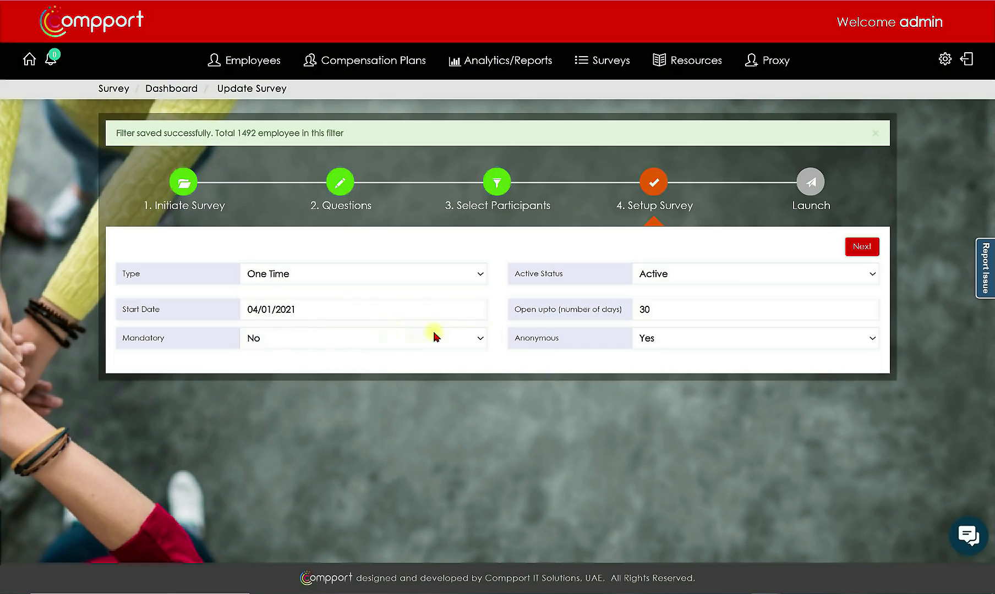
click(677, 309)
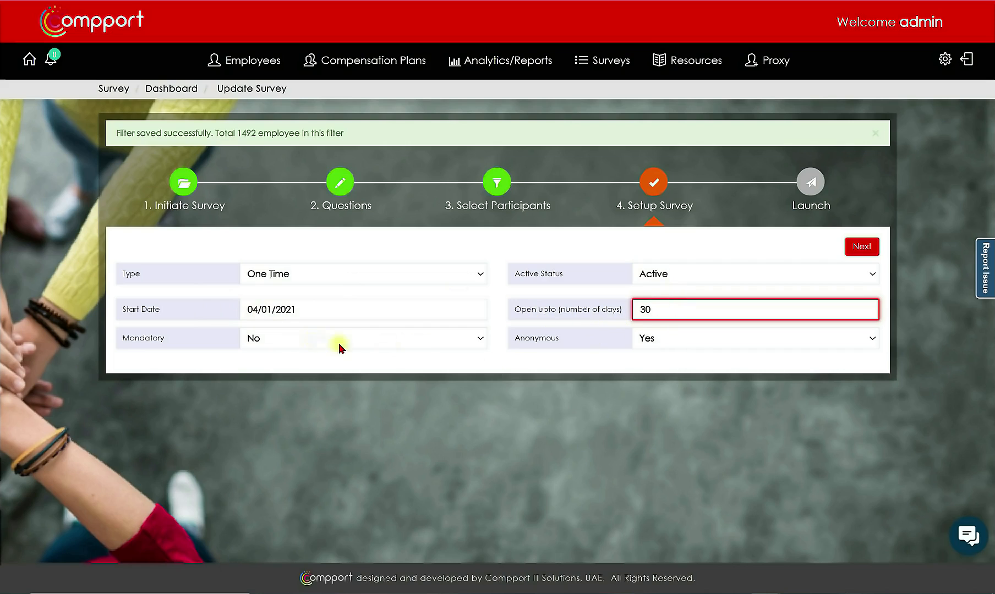
click(282, 340)
click(282, 340)
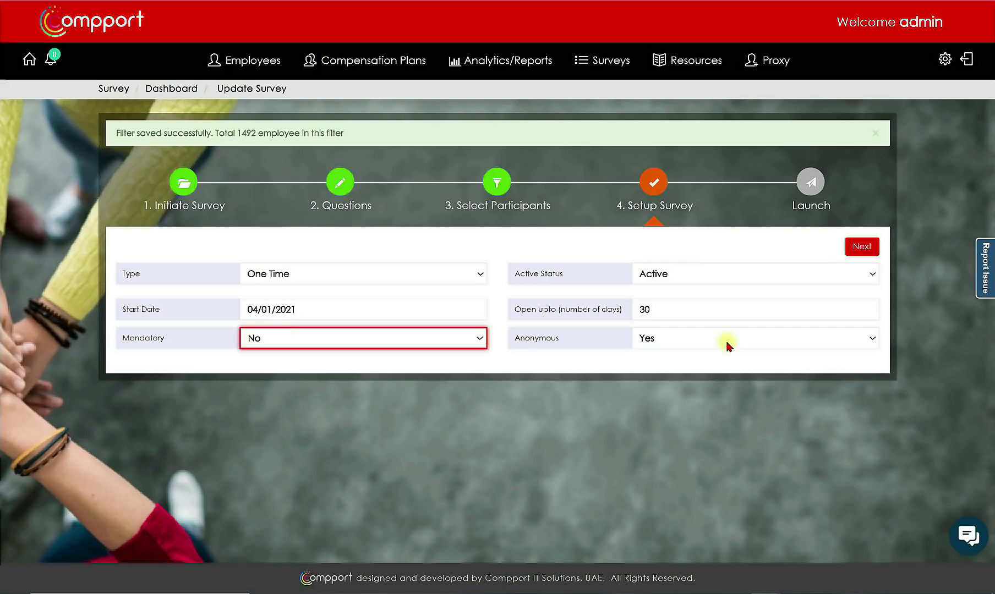
Keep Anonymous set to Yes and save the survey setup to continue to the Launch stage.
click(727, 346)
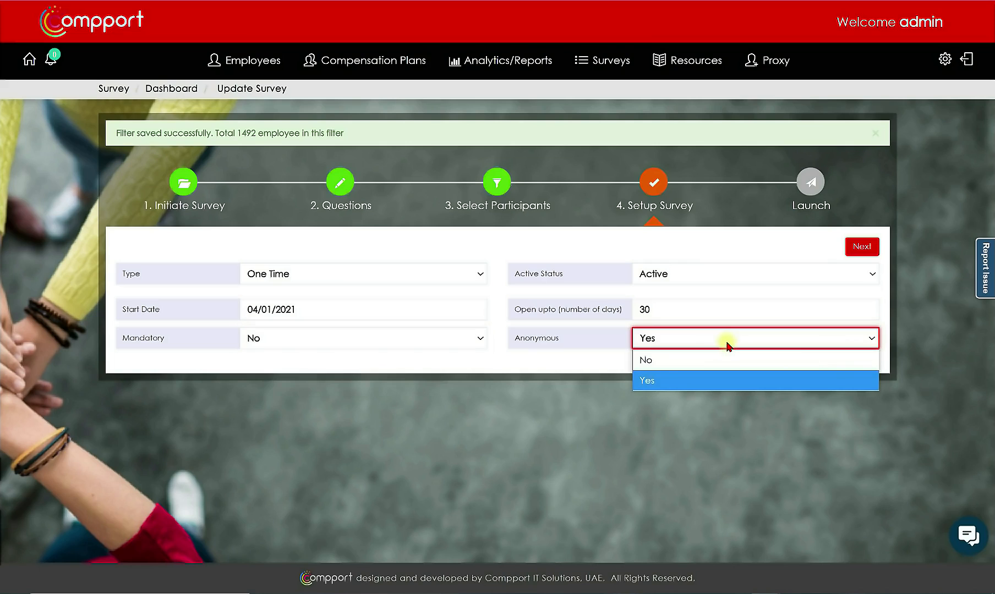
click(699, 381)
click(861, 247)
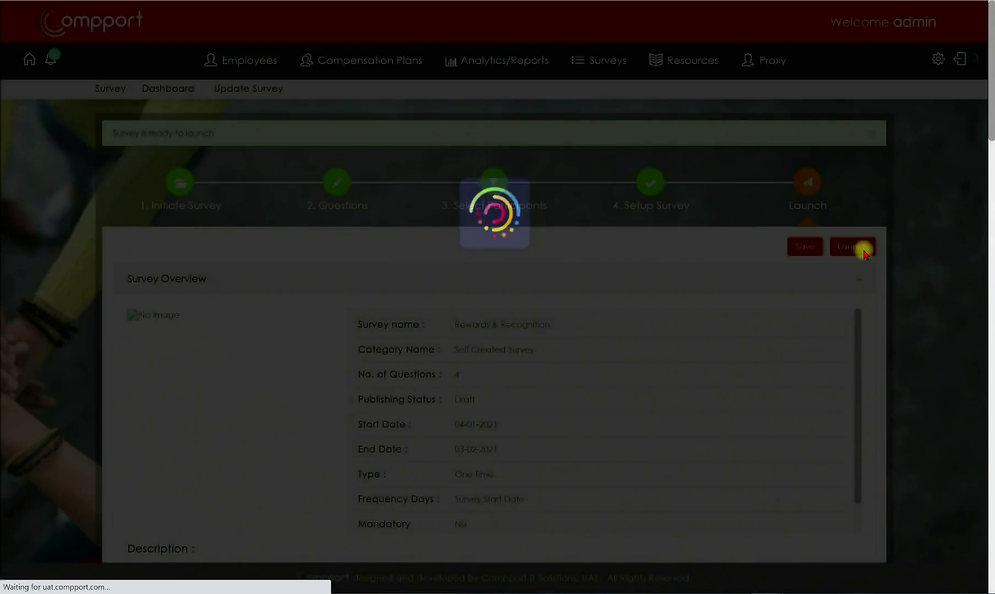
Review the Rewards & Recognition survey overview and participant filters, and launch the survey.
scroll(572, 446, down, 2)
scroll(572, 447, down, 15)
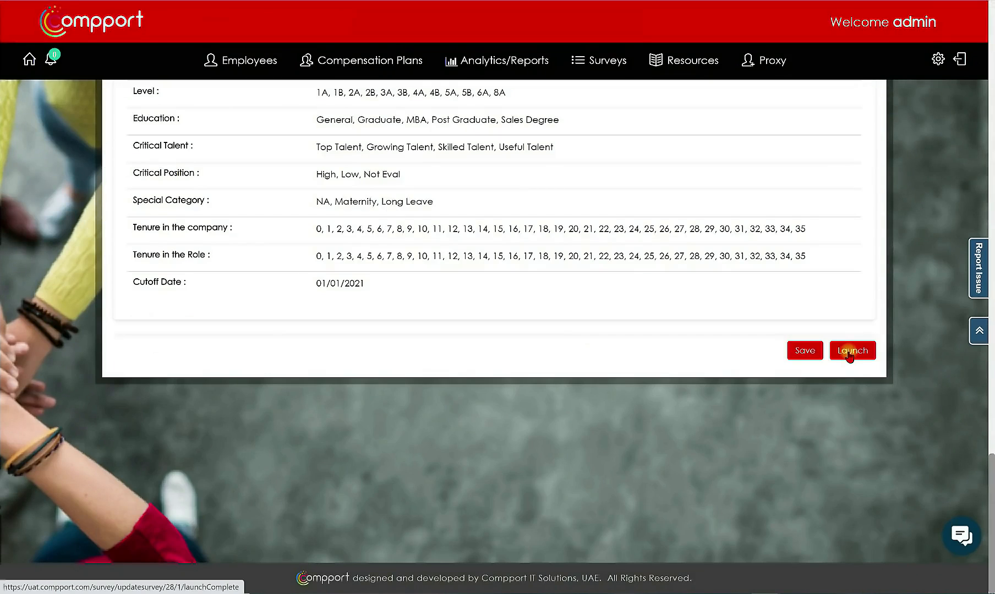
click(850, 352)
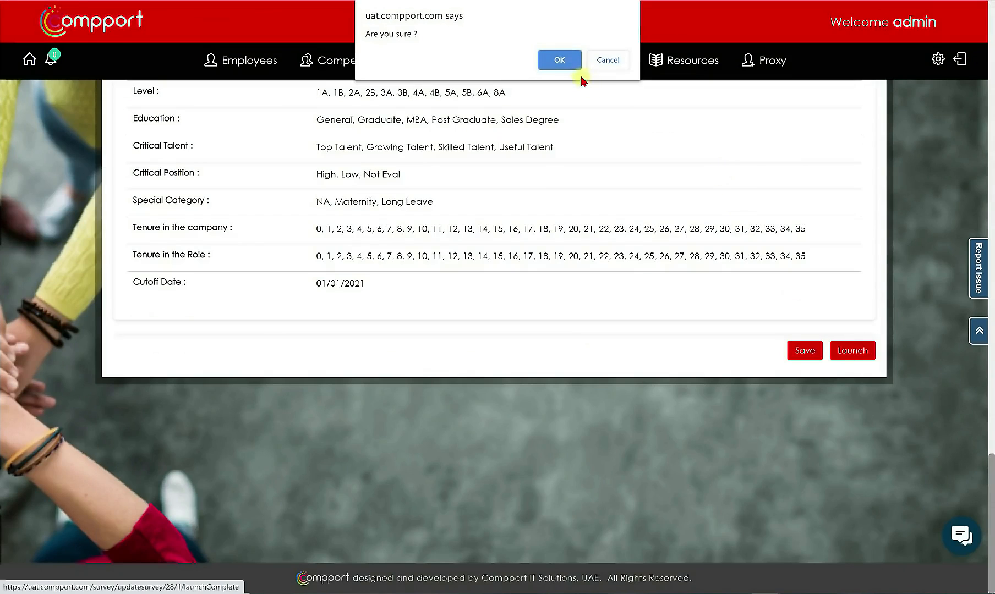
click(564, 61)
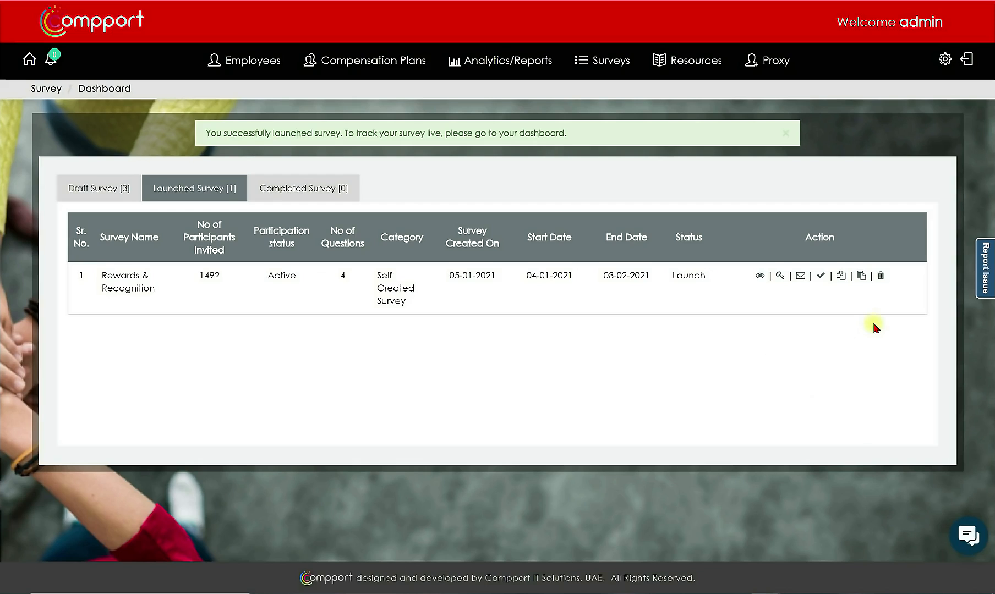
Open the results of the launched Rewards & Recognition survey and reduce the Country filter to India only.
click(861, 277)
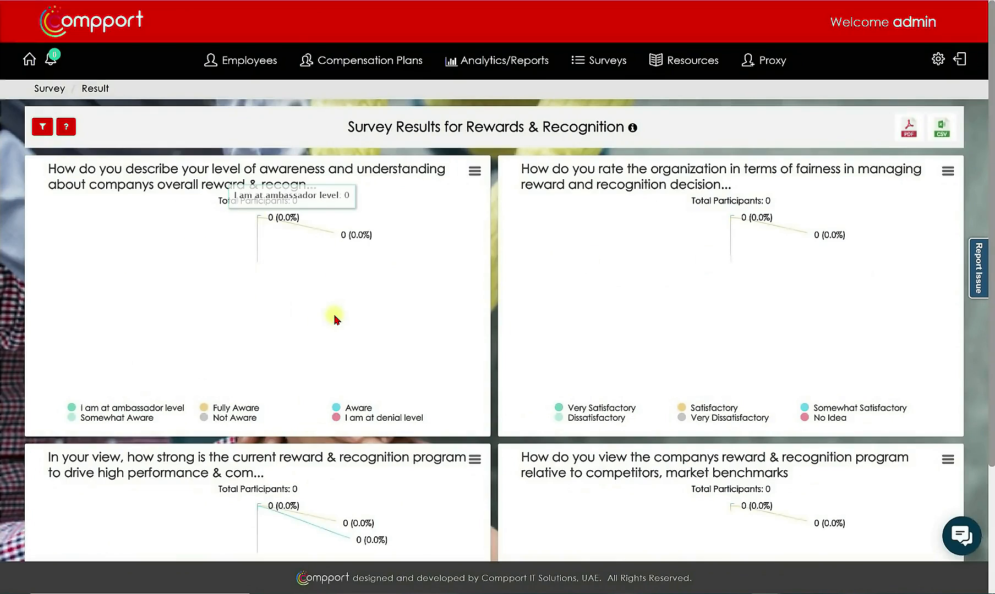
click(42, 128)
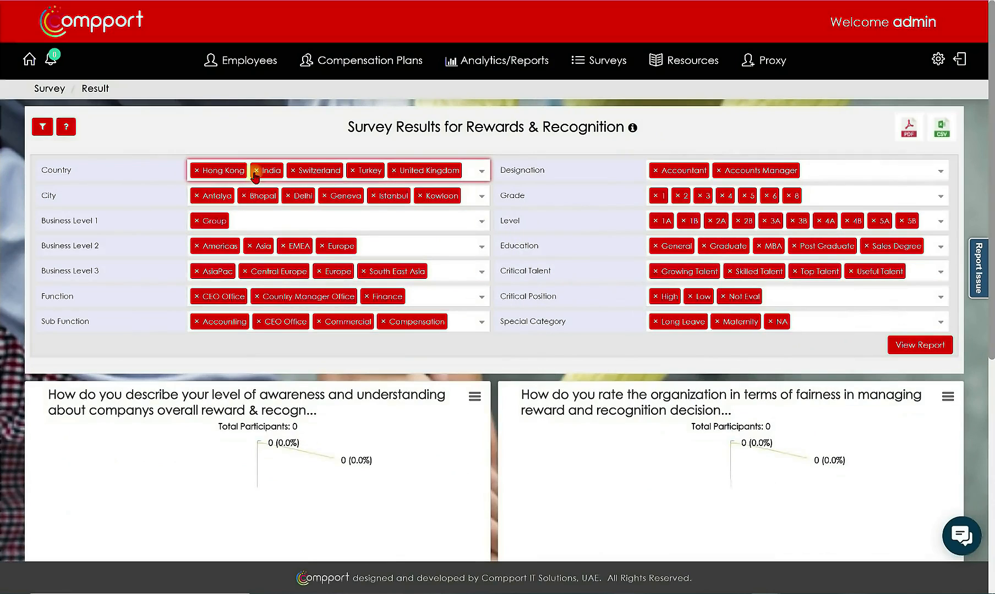
click(197, 170)
click(233, 171)
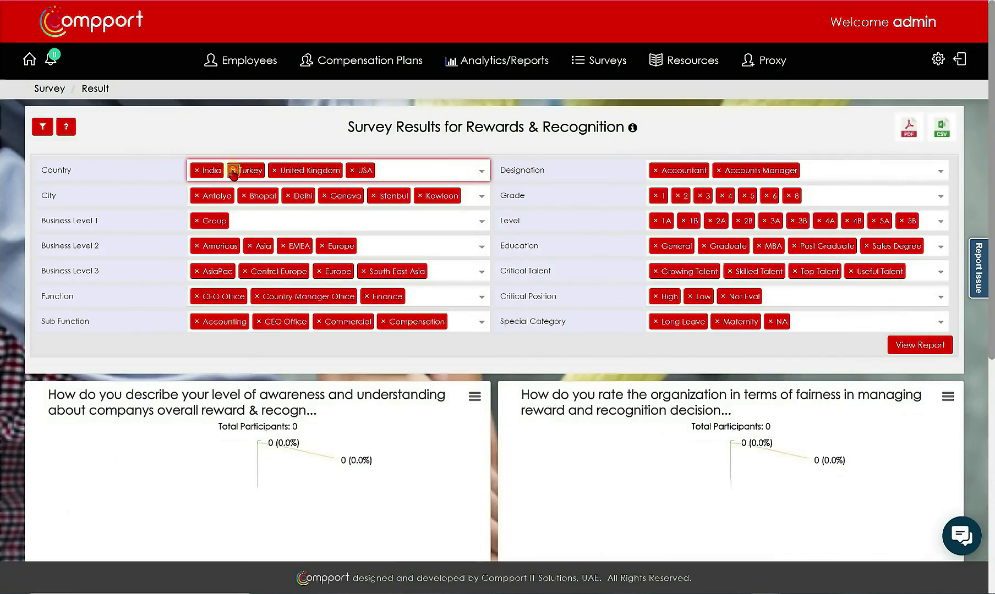
click(233, 170)
click(233, 170)
click(232, 171)
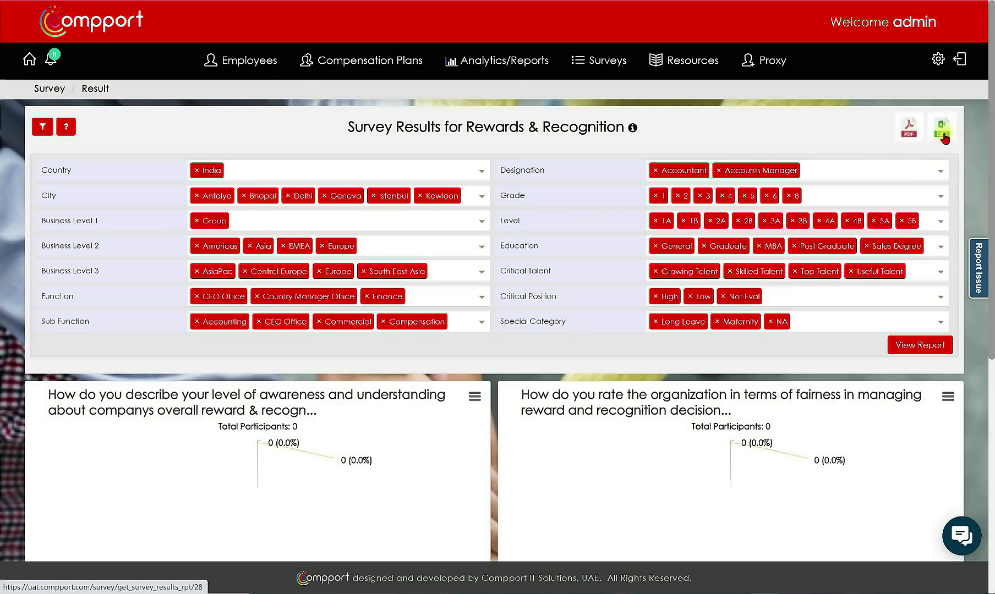
Start a new action plan in the survey module's Action Planning Zone and check which surveys can be selected.
click(48, 88)
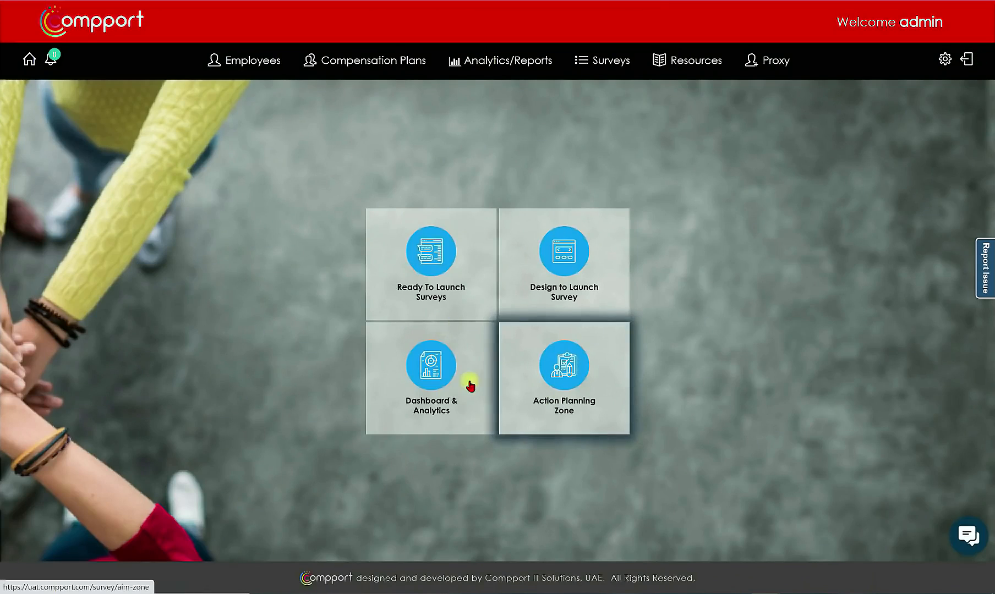
click(571, 394)
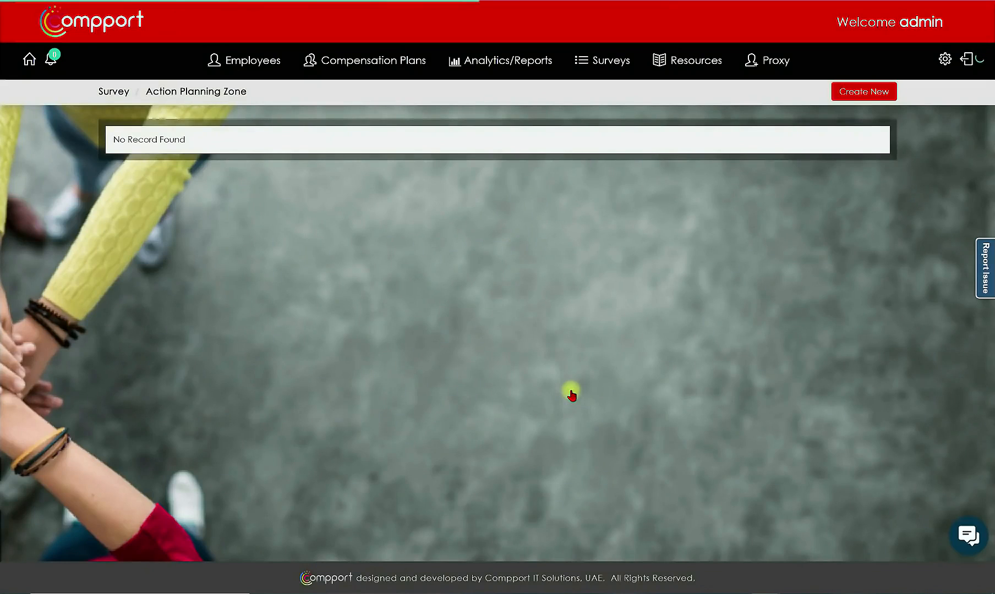
click(875, 94)
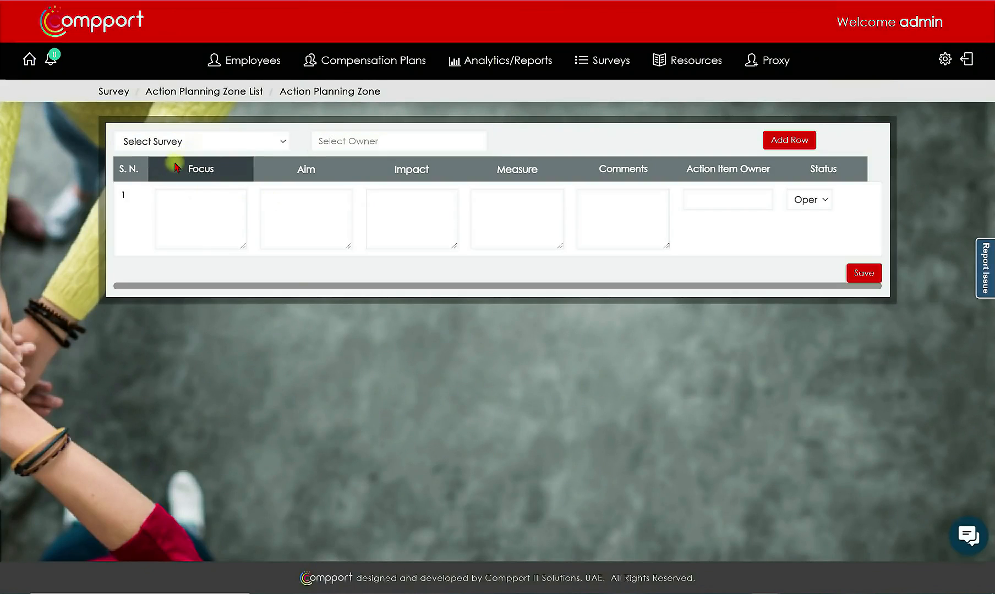
click(202, 143)
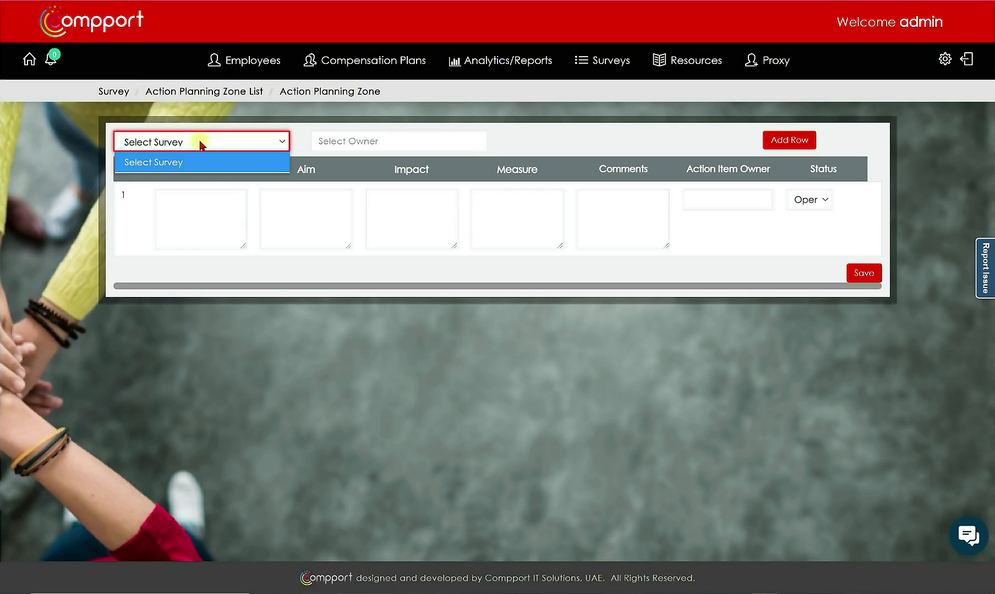
Search for the action plan's owner by first name and choose the suggested UK e-mail address.
click(392, 144)
text(joh)
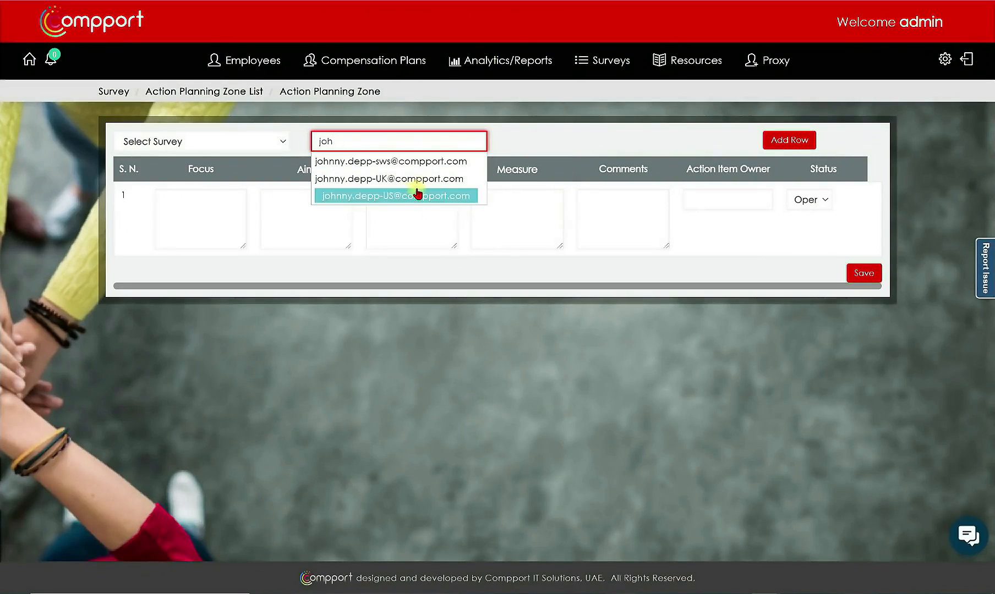
click(412, 179)
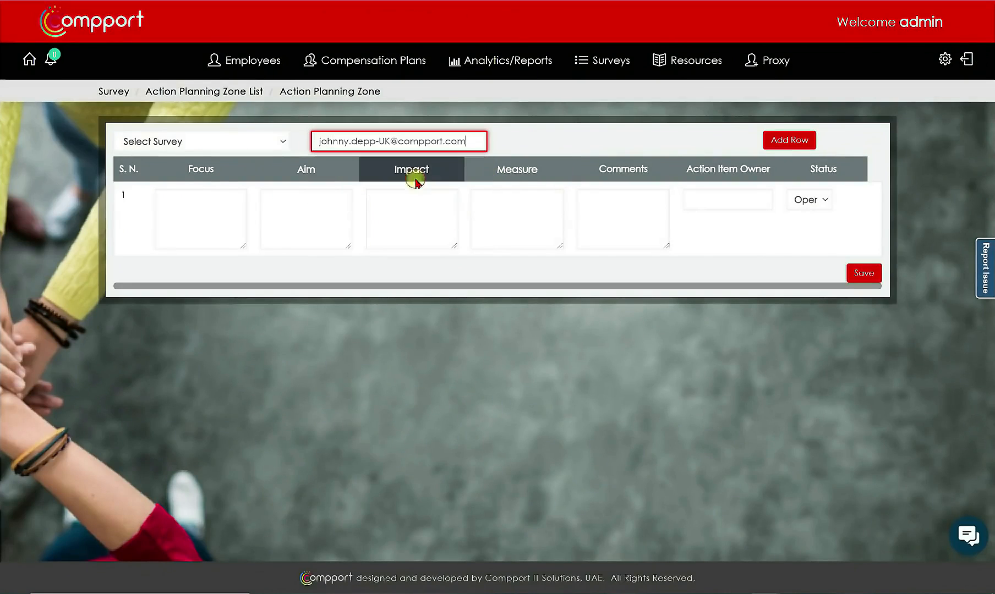
Examine the action row's Focus, Aim, Impact, Measure, Comments and Action Item Owner fields without filling them in.
click(197, 211)
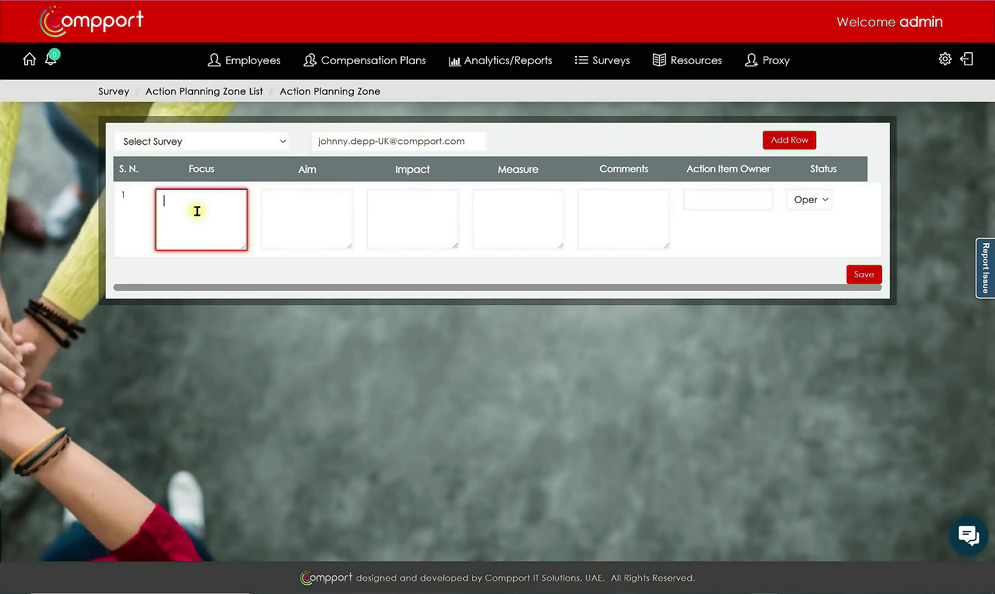
click(330, 207)
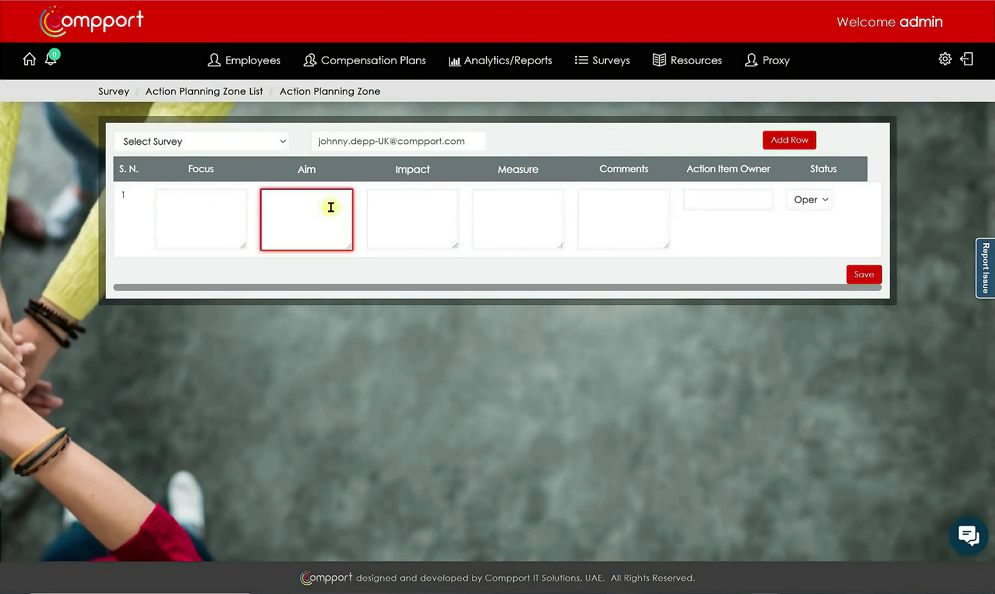
click(420, 205)
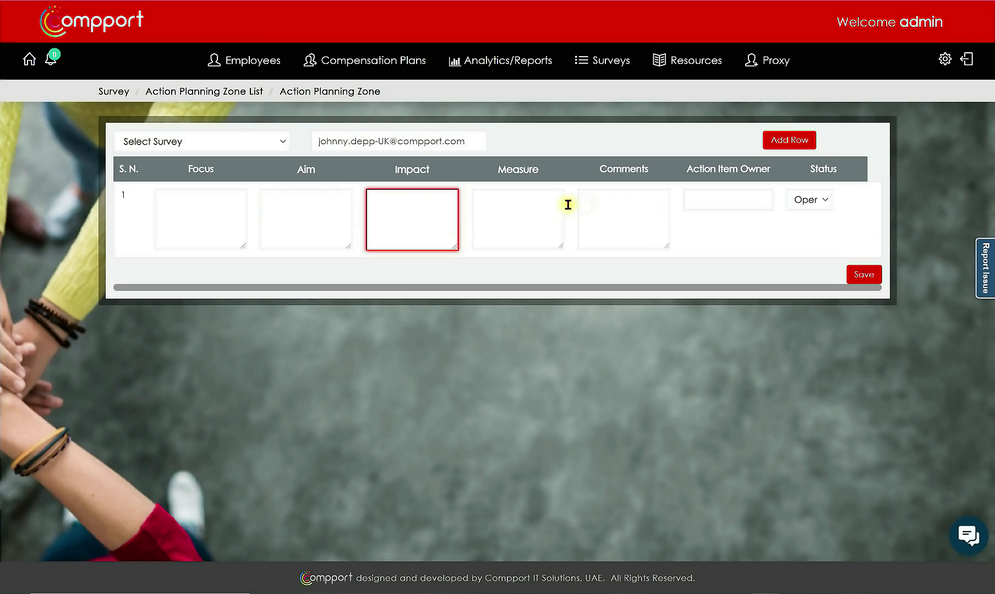
click(537, 212)
click(630, 209)
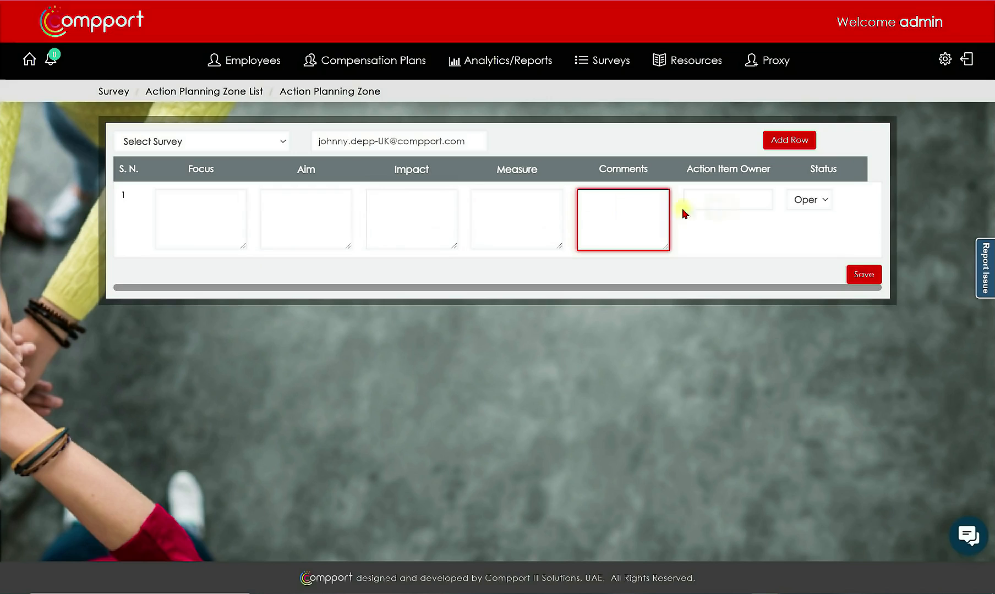
click(735, 199)
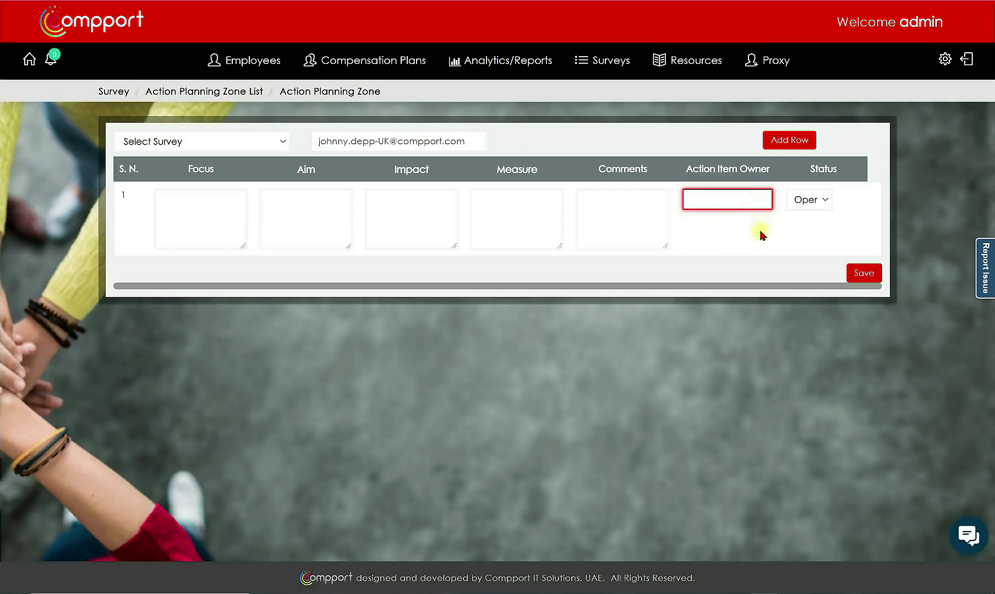
Check the Status options of the action item, leave it on Open, and return to the Action Planning Zone list.
click(825, 202)
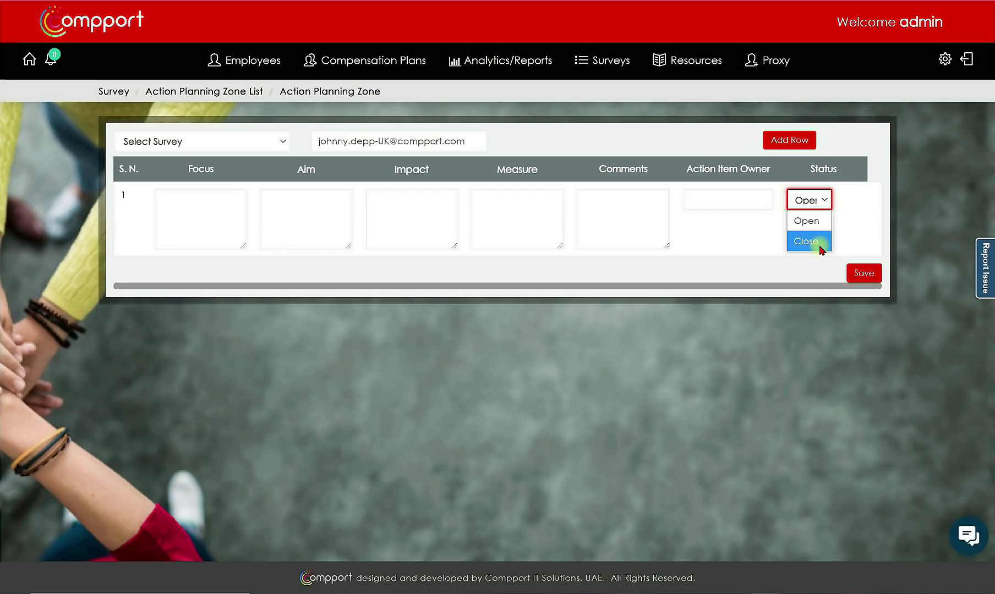
click(739, 236)
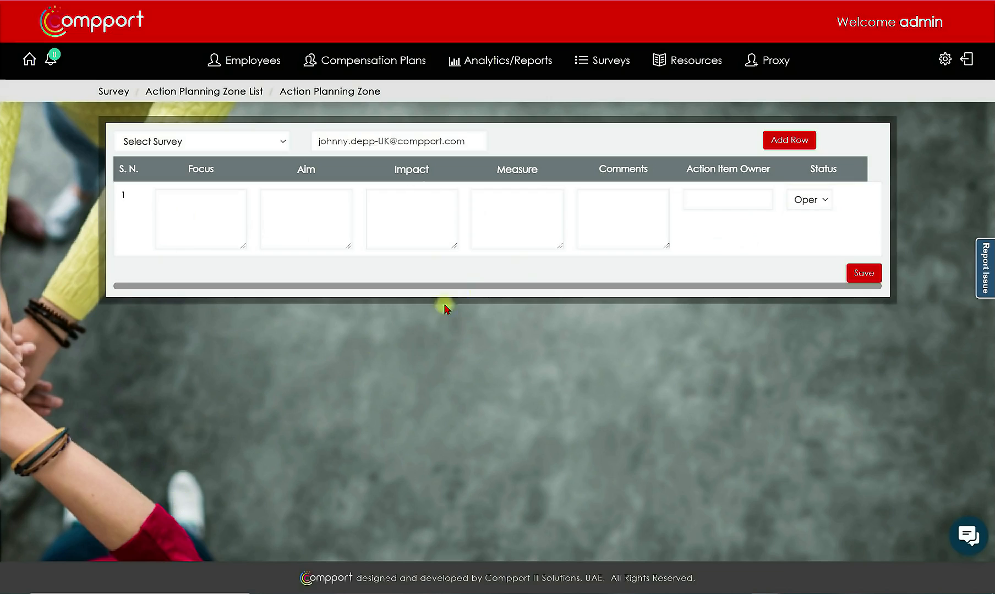
click(824, 201)
click(823, 202)
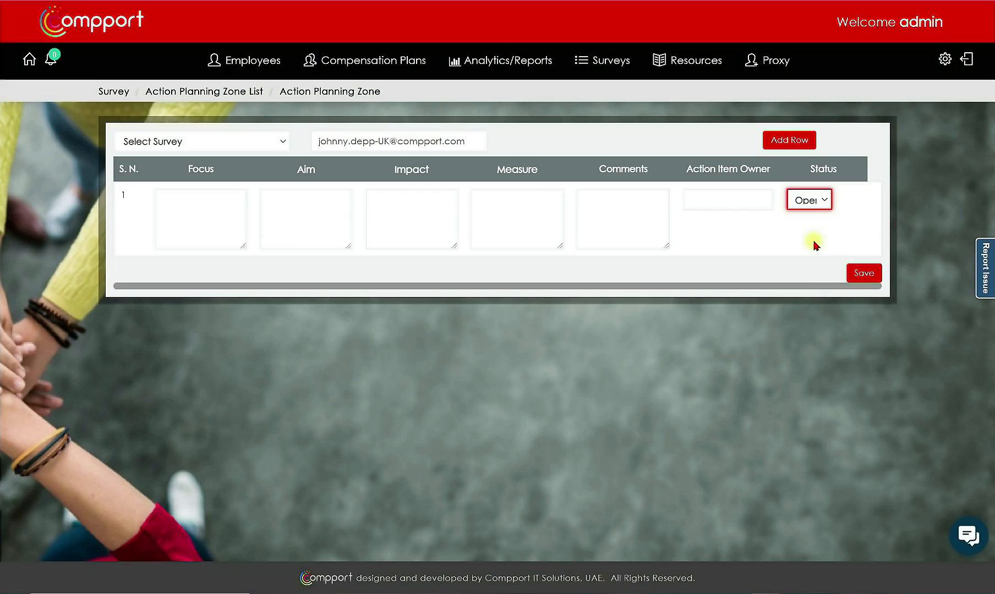
click(194, 89)
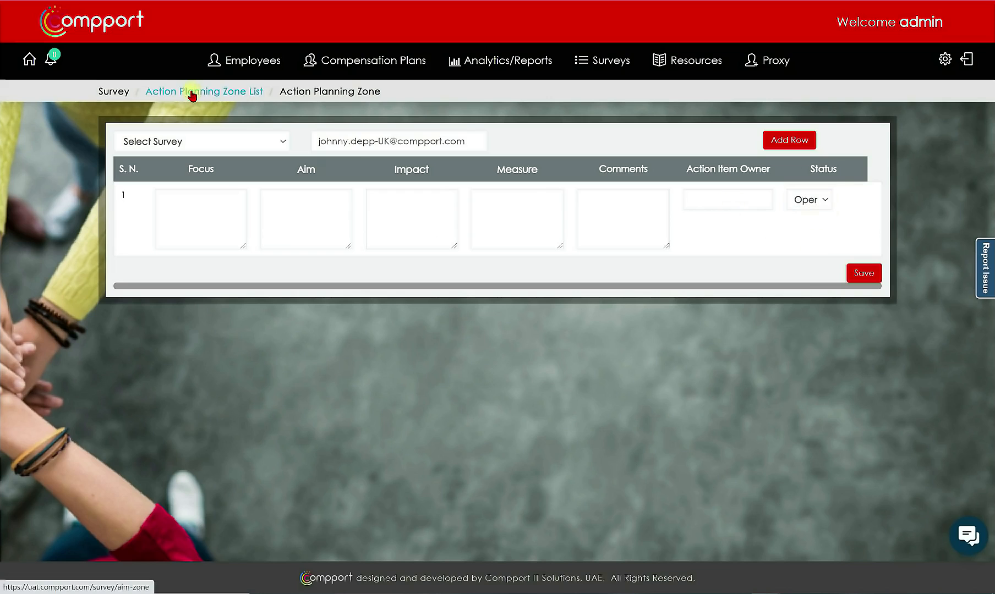